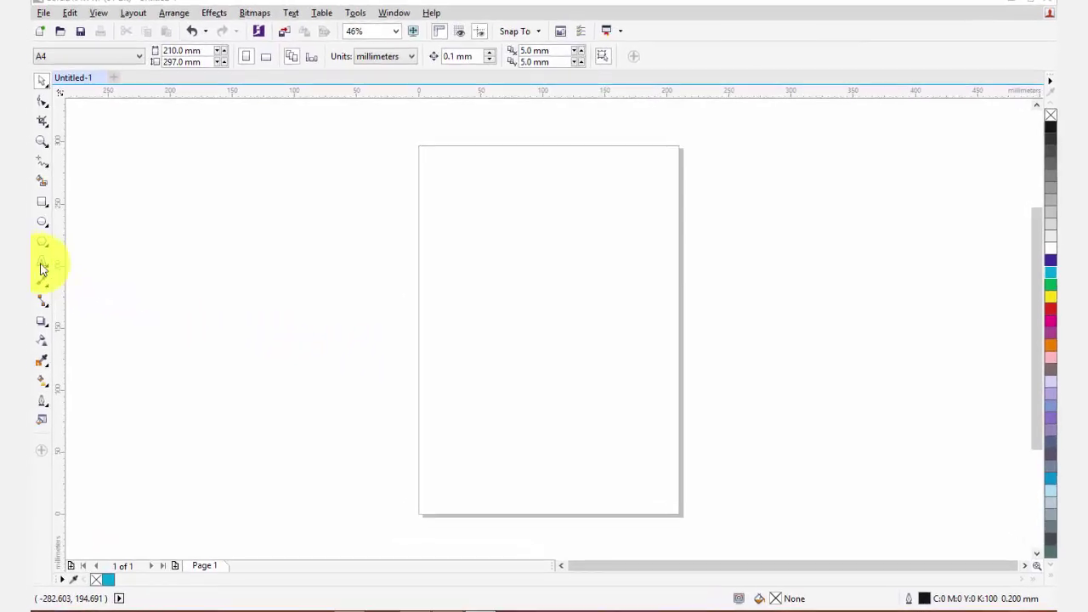
- Place the artistic text "COMPUTER" on the middle of the page
click(41, 266)
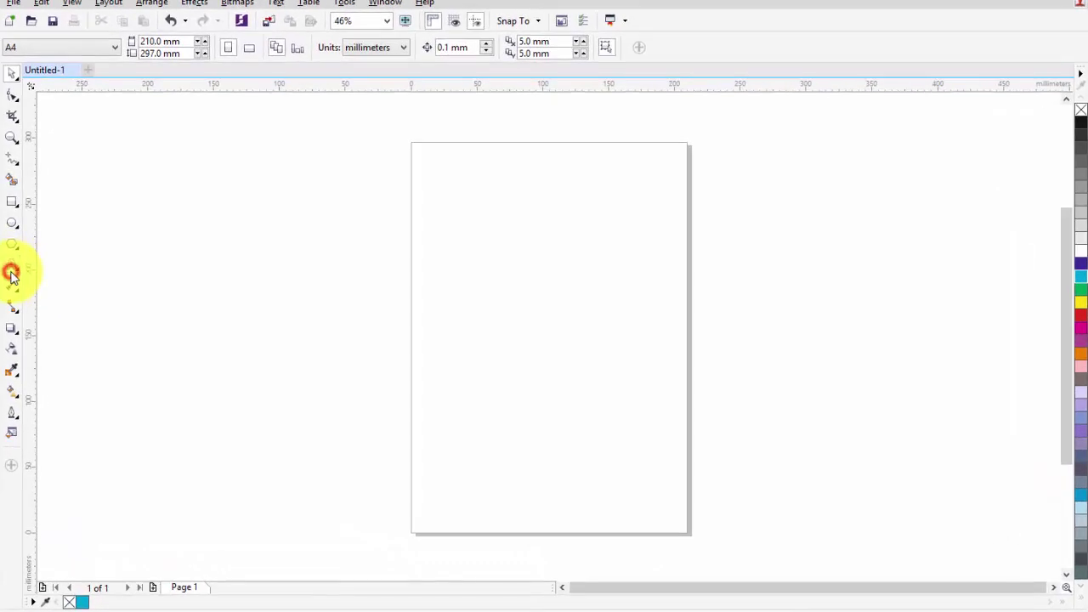
click(452, 294)
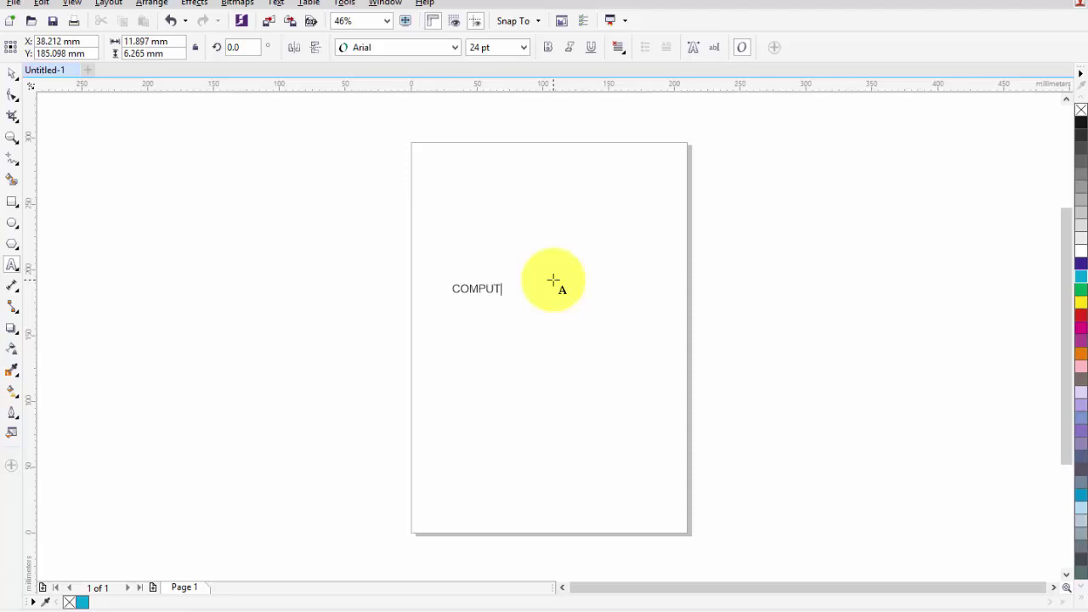
text(COMPUTER)
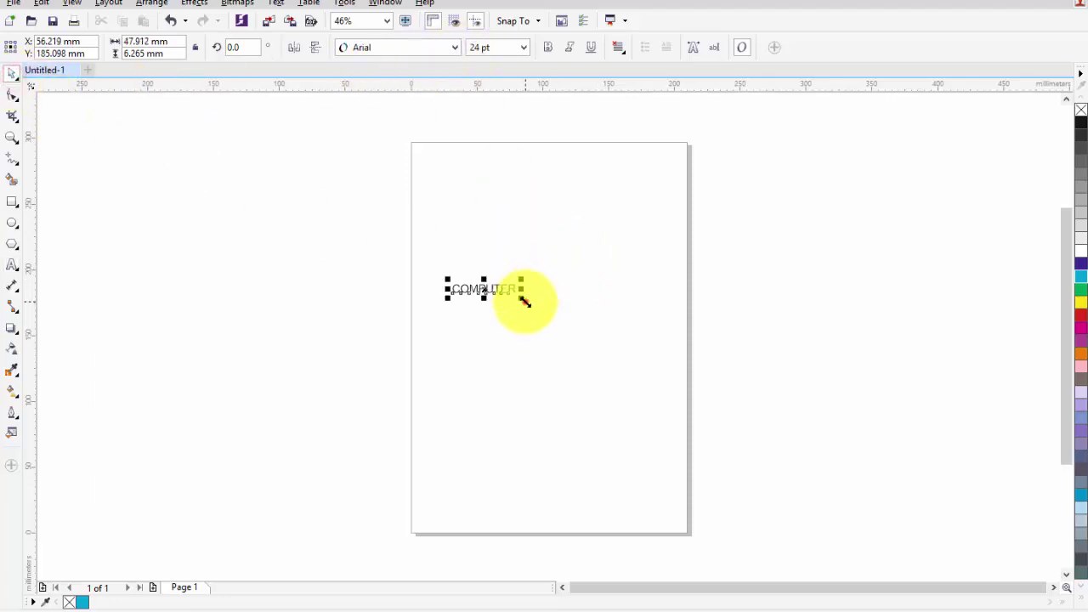
- Enlarge the COMPUTER text to about 77 pt and set its font to Bauhaus 93
drag(521, 299, 651, 405)
click(412, 47)
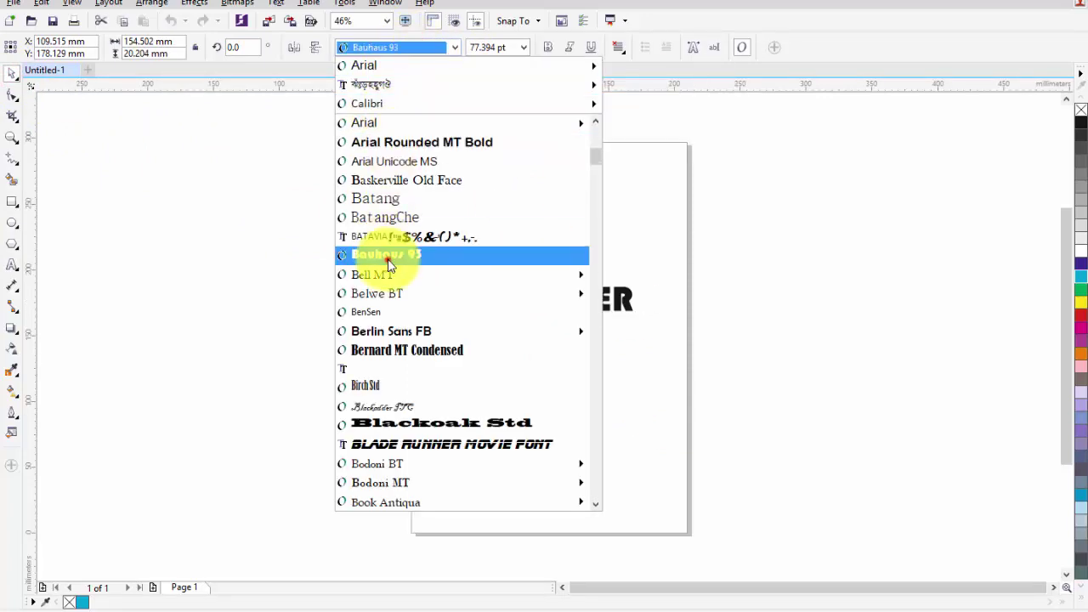
click(388, 257)
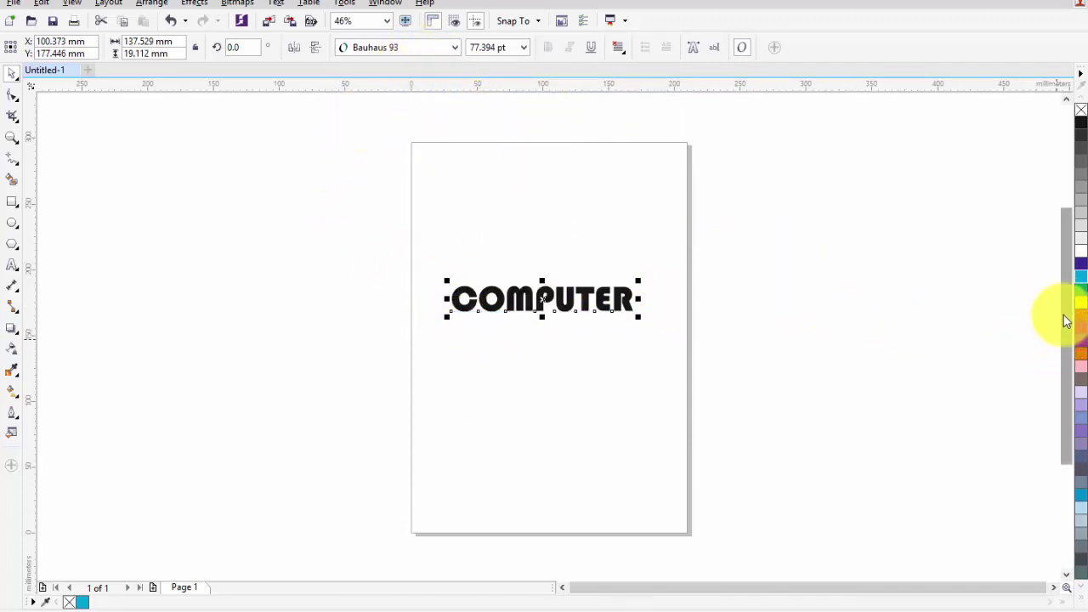
- Fill the COMPUTER text with red and stretch it vertically to about 36 mm tall
drag(1081, 323, 544, 259)
scroll(529, 284, up, 3)
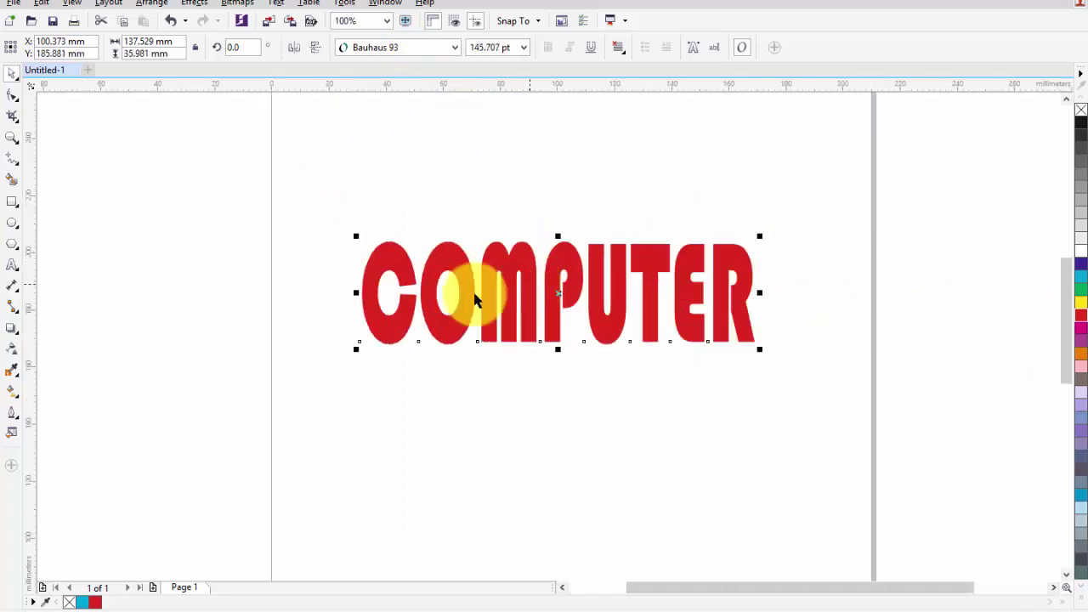
- Cast a flat drop shadow from the text's centre, offset about 26.7 mm horizontally and -10.2 mm vertically
click(17, 333)
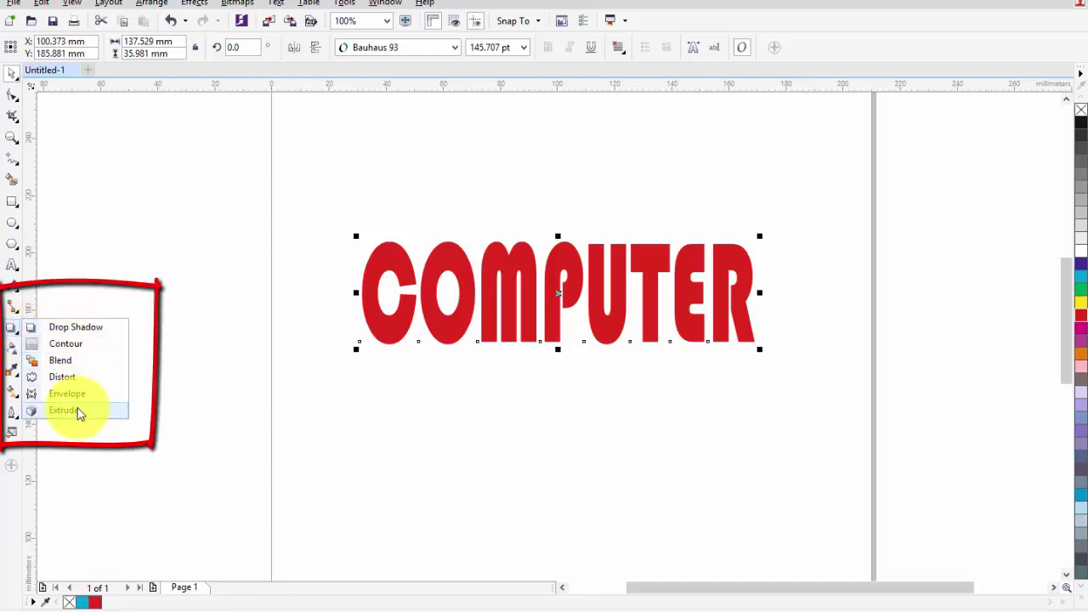
click(68, 327)
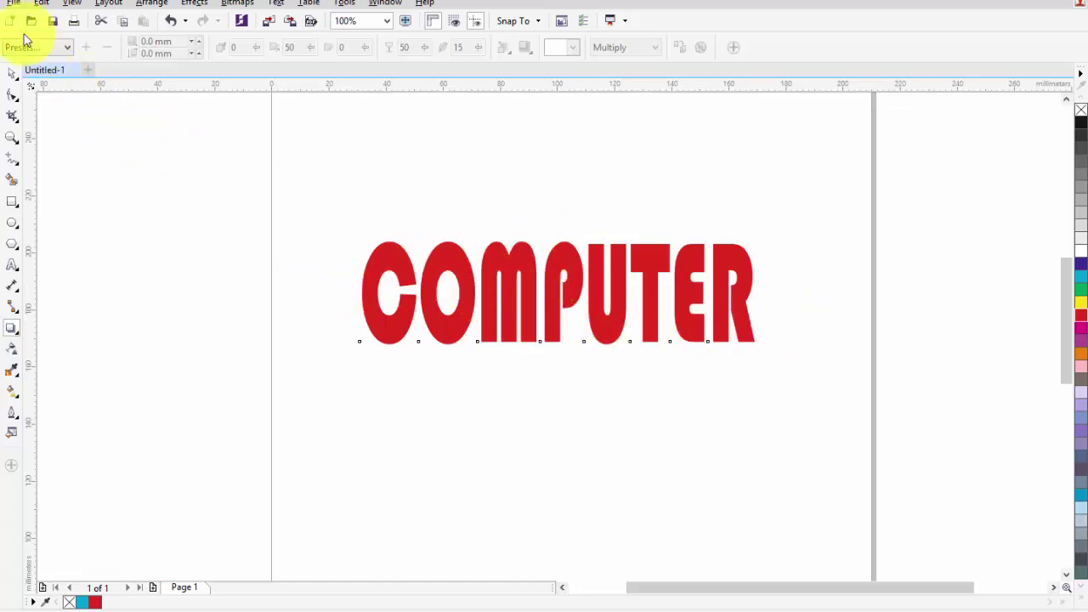
click(13, 338)
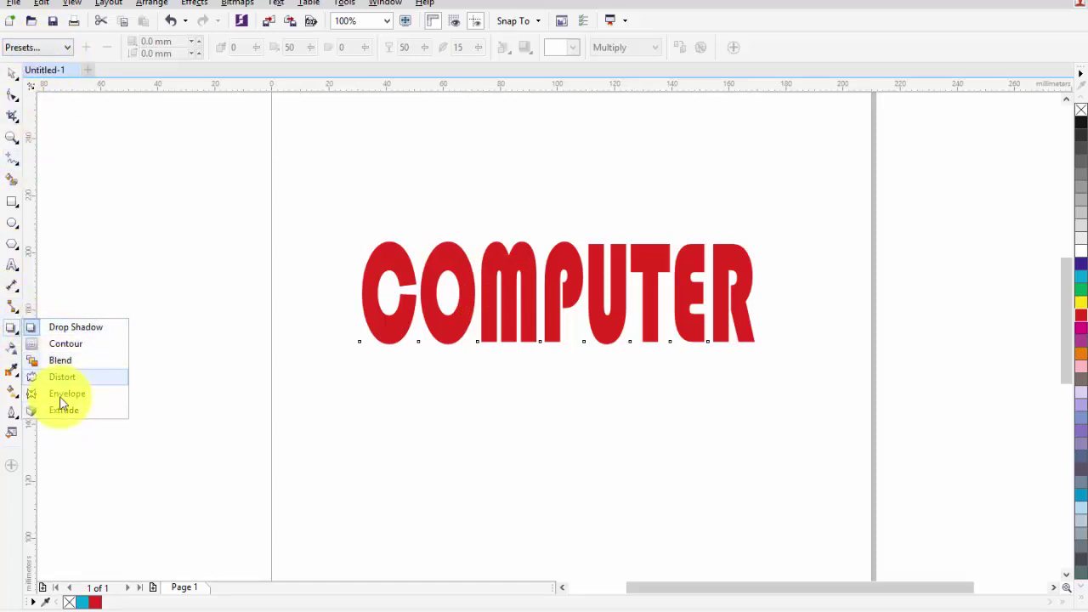
click(51, 49)
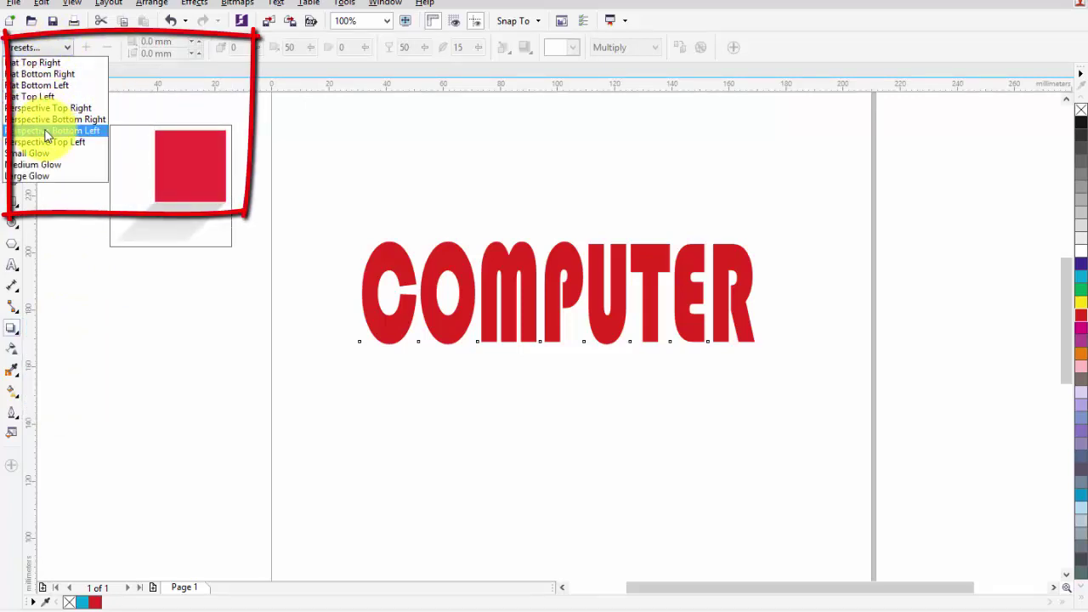
click(537, 270)
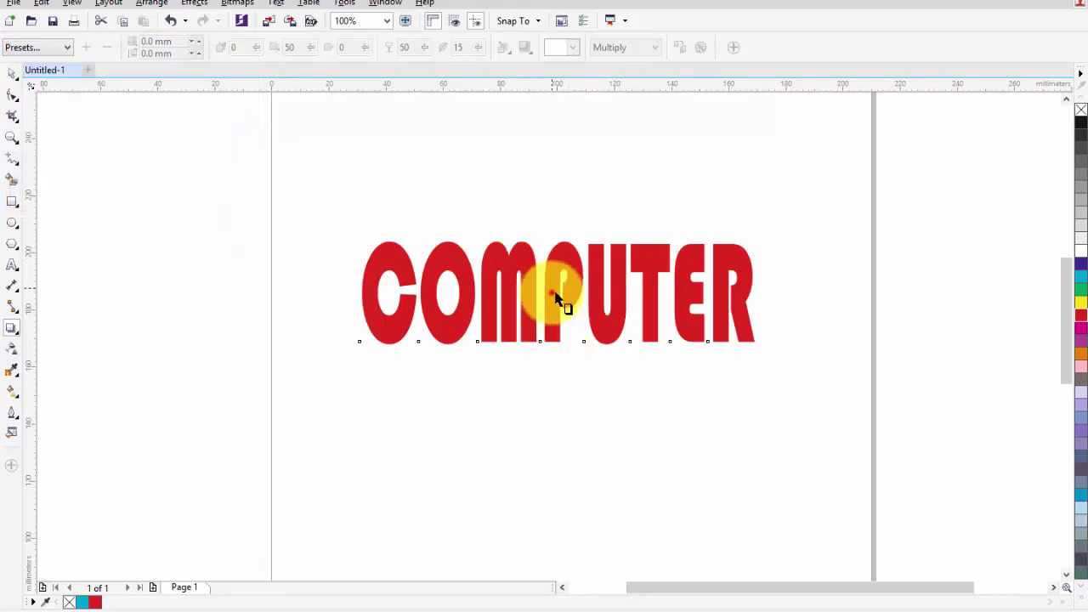
drag(554, 295, 775, 376)
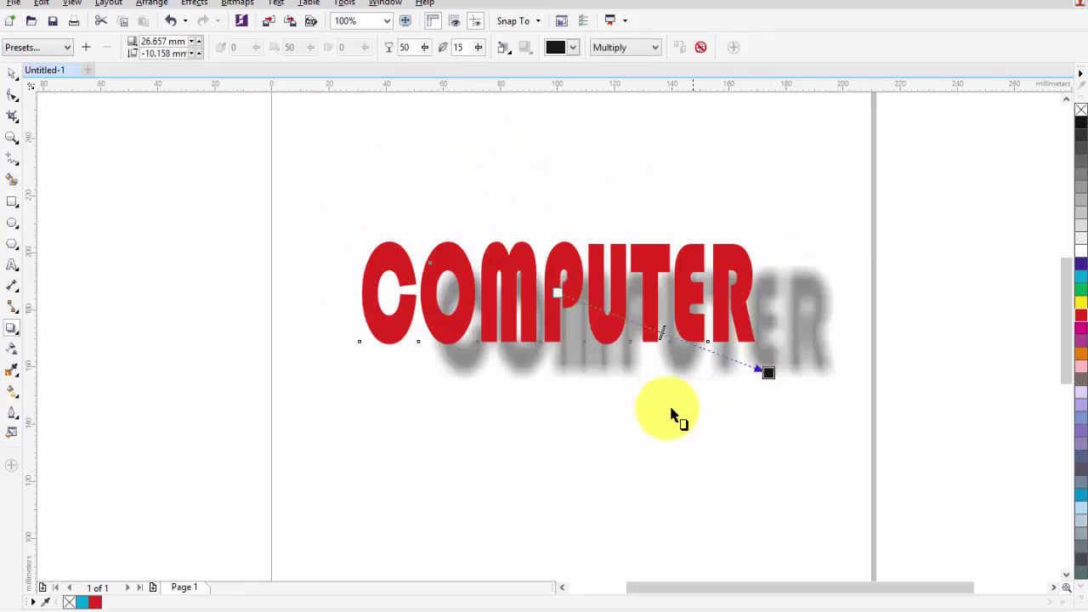
- Clear the flat drop shadow and apply the Perspective Bottom Left shadow preset to the text
click(10, 331)
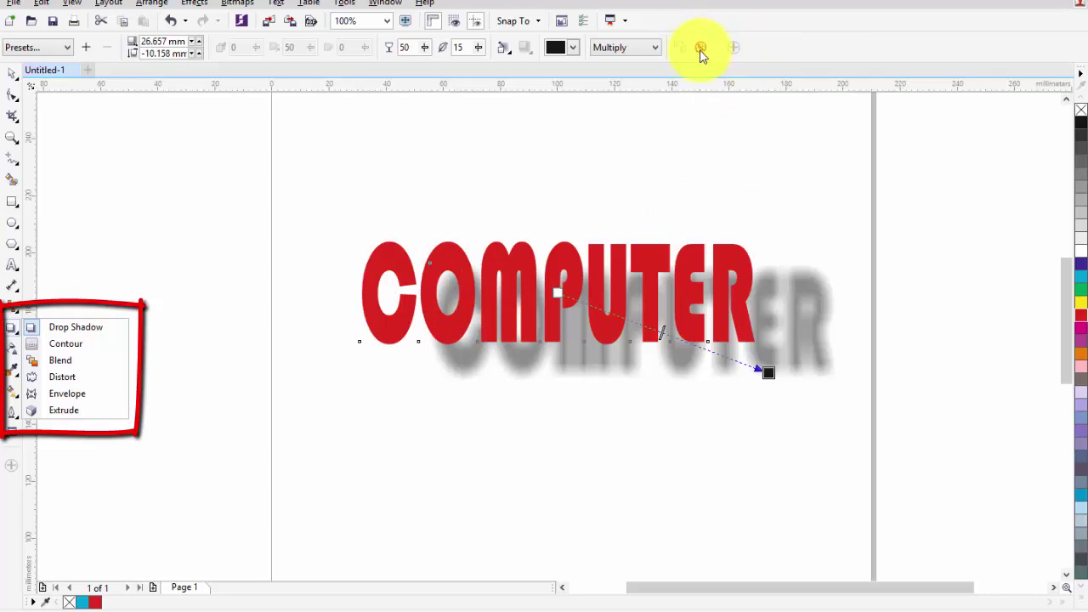
click(791, 38)
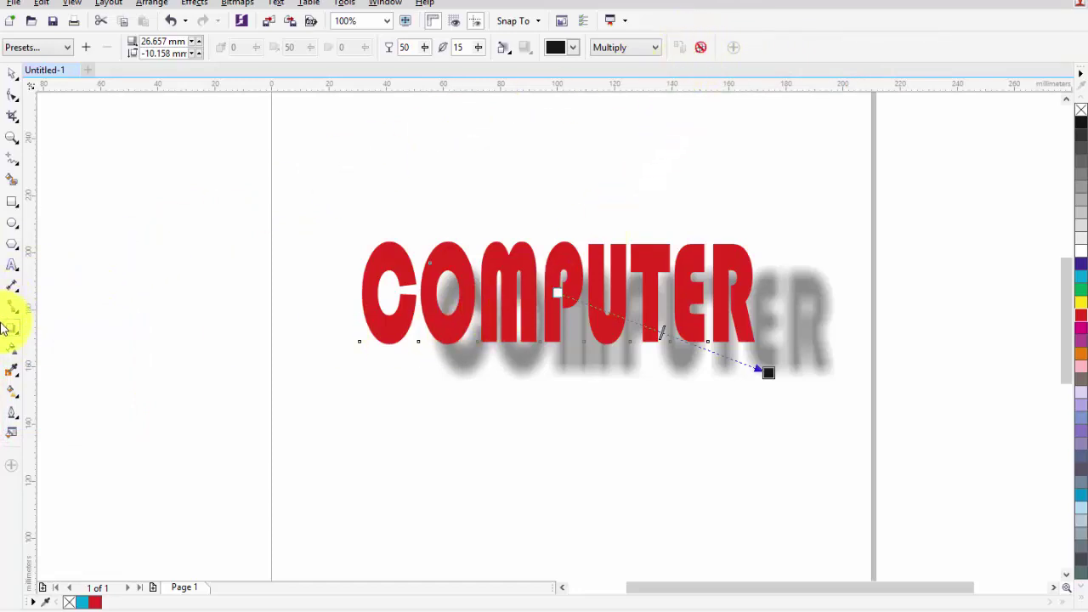
click(697, 52)
click(47, 49)
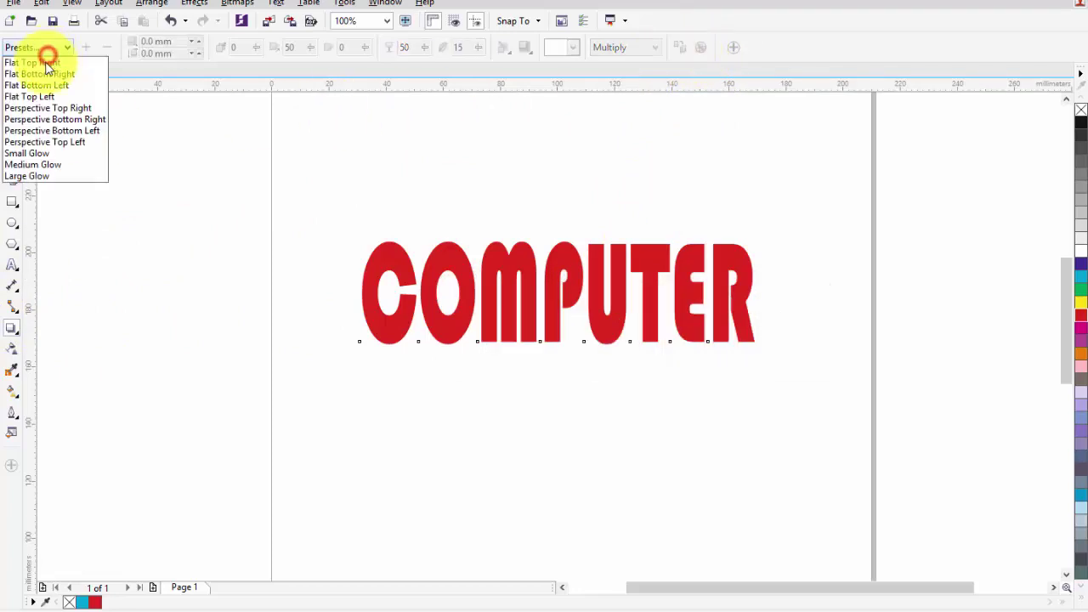
click(45, 133)
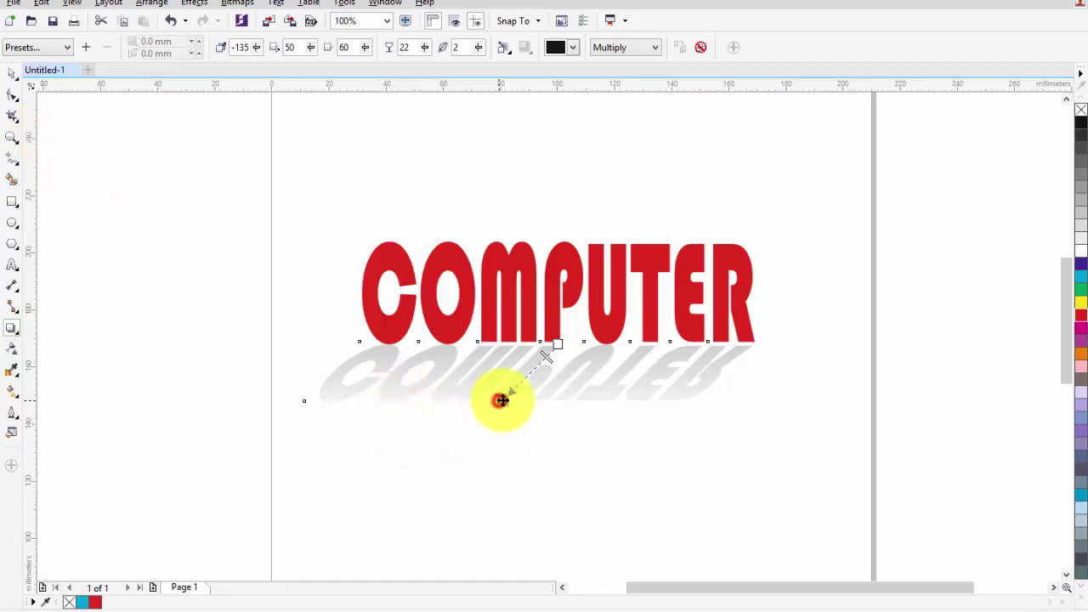
- Reshape the perspective shadow so it starts at the text's top edge and points straight down at an angle of 270
drag(502, 399, 435, 408)
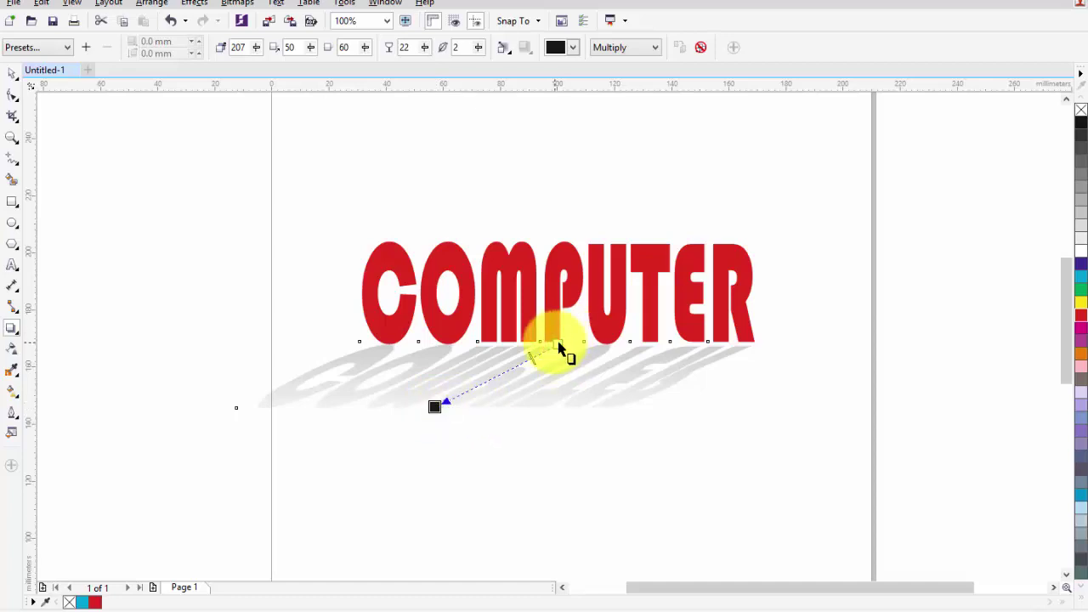
drag(559, 349, 481, 345)
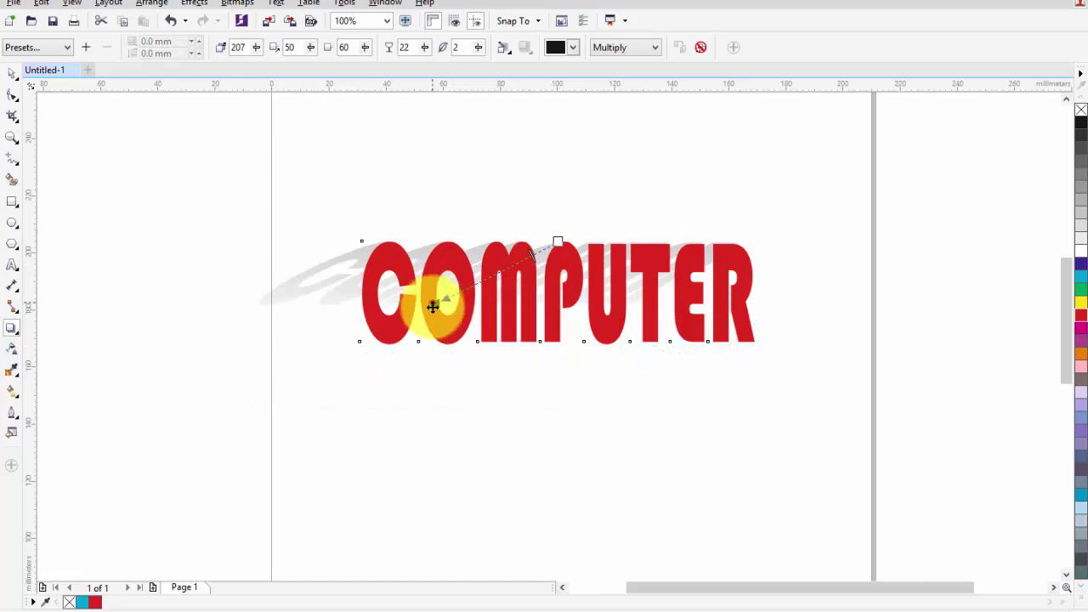
drag(433, 308, 559, 448)
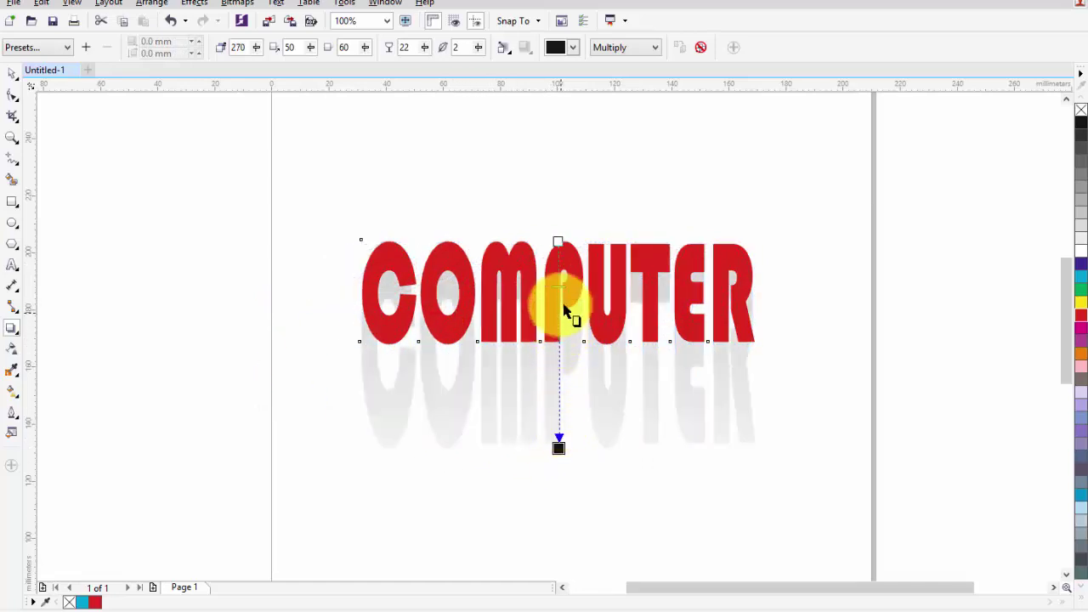
- Try anchoring the shadow at the text's left edge and centre, and return it to the top edge at an angle of 288
drag(554, 248, 371, 295)
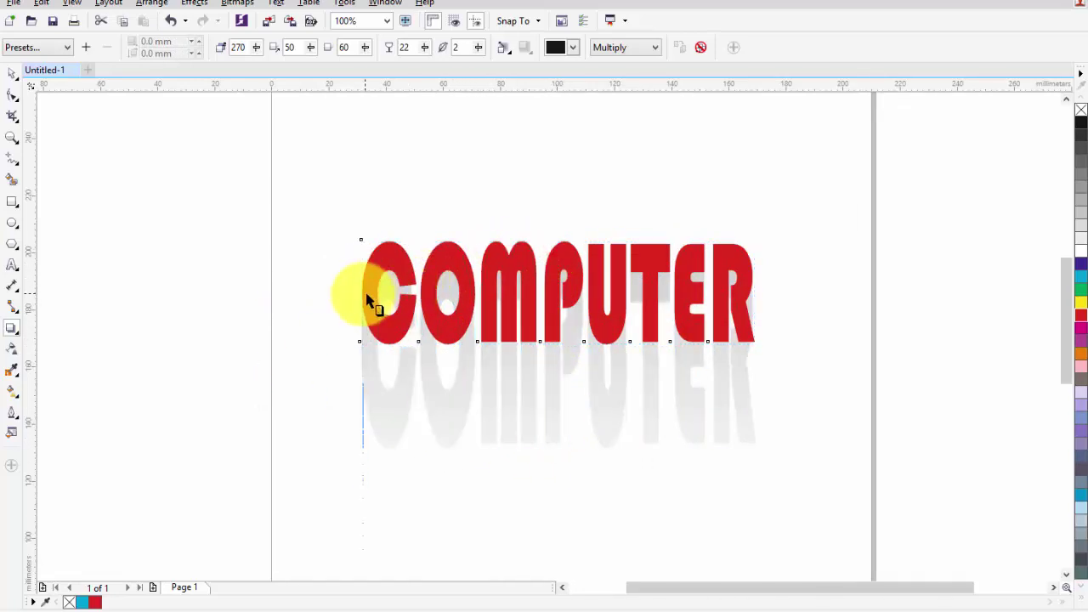
drag(362, 447, 578, 436)
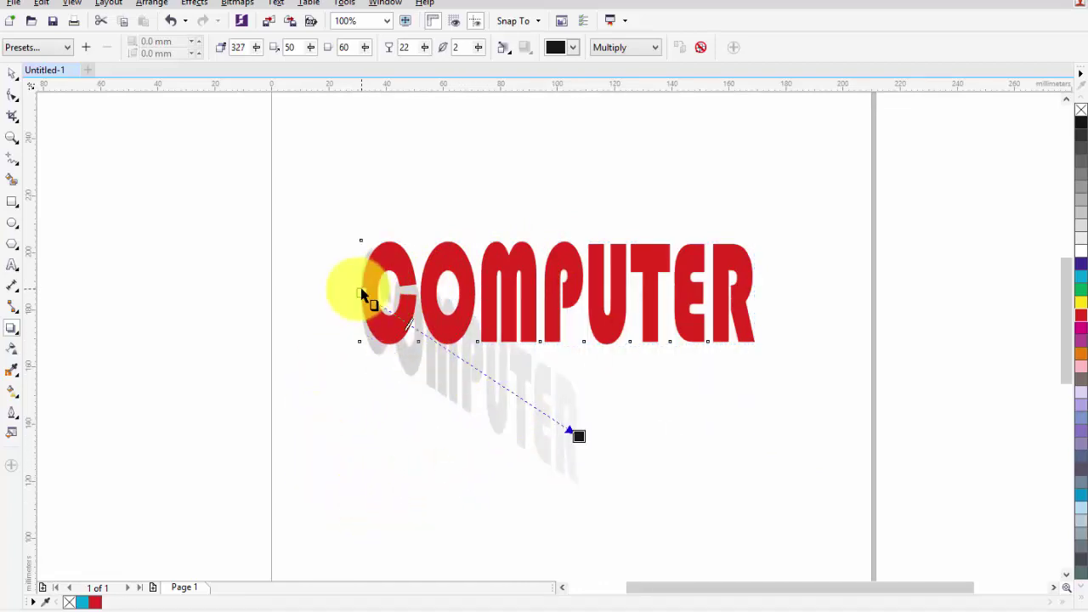
mouse_move(363, 293)
mouse_down()
mouse_move(755, 311)
mouse_move(762, 324)
mouse_move(755, 294)
mouse_move(627, 311)
mouse_move(575, 297)
mouse_move(584, 421)
mouse_up()
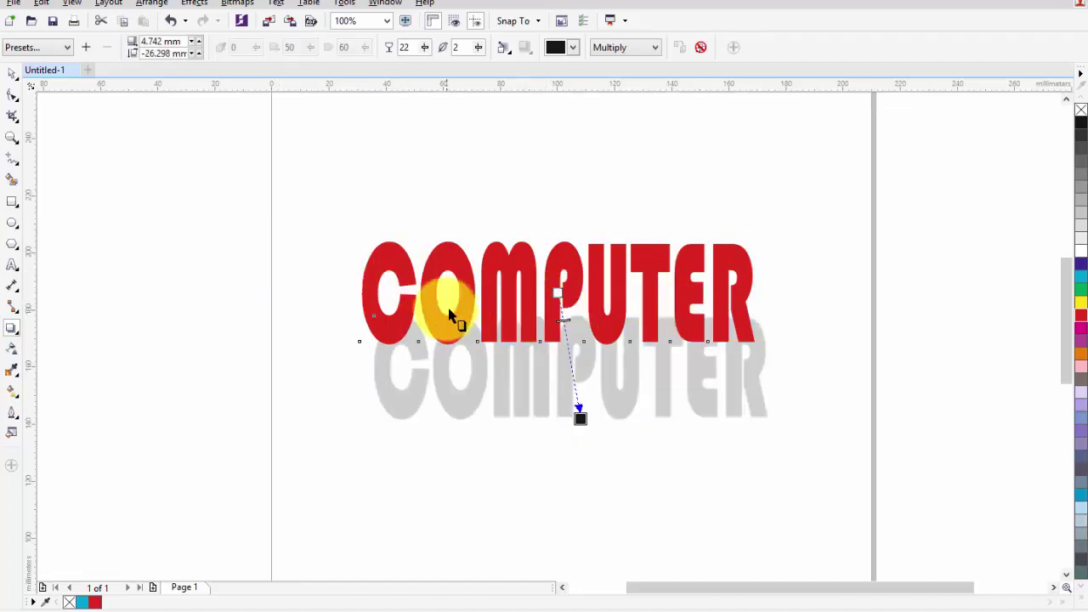
drag(496, 253, 621, 440)
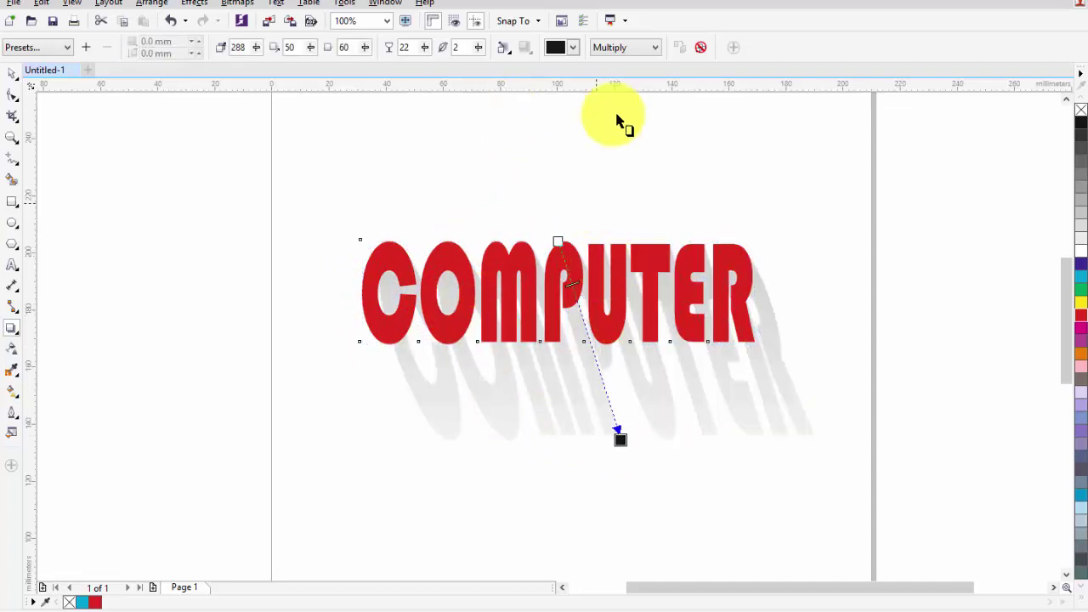
- Try light grey, pale cyan and dark brown as the drop shadow color
click(570, 48)
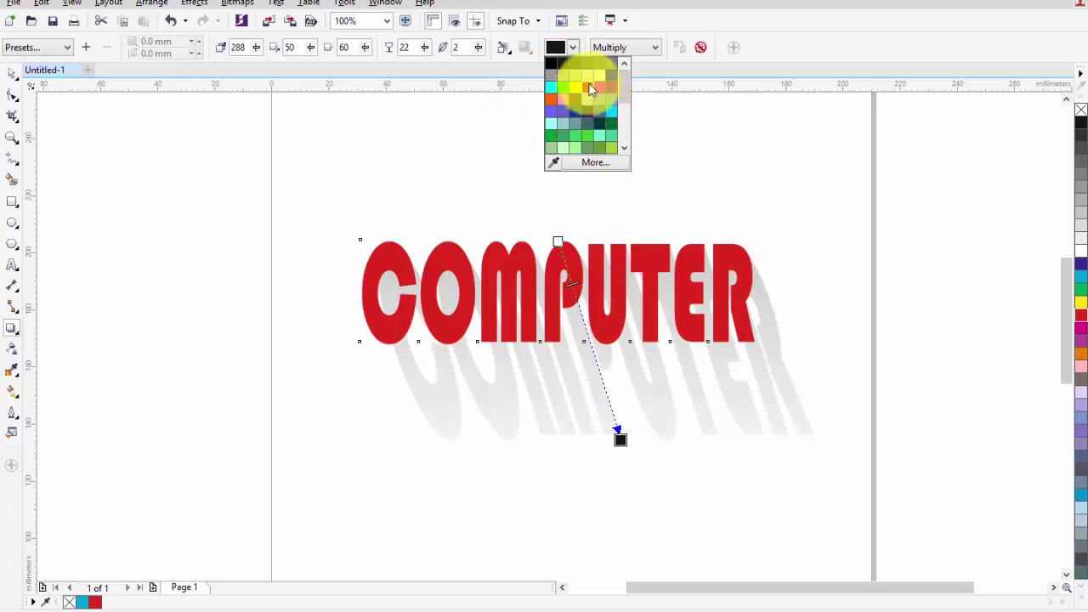
click(586, 82)
click(573, 46)
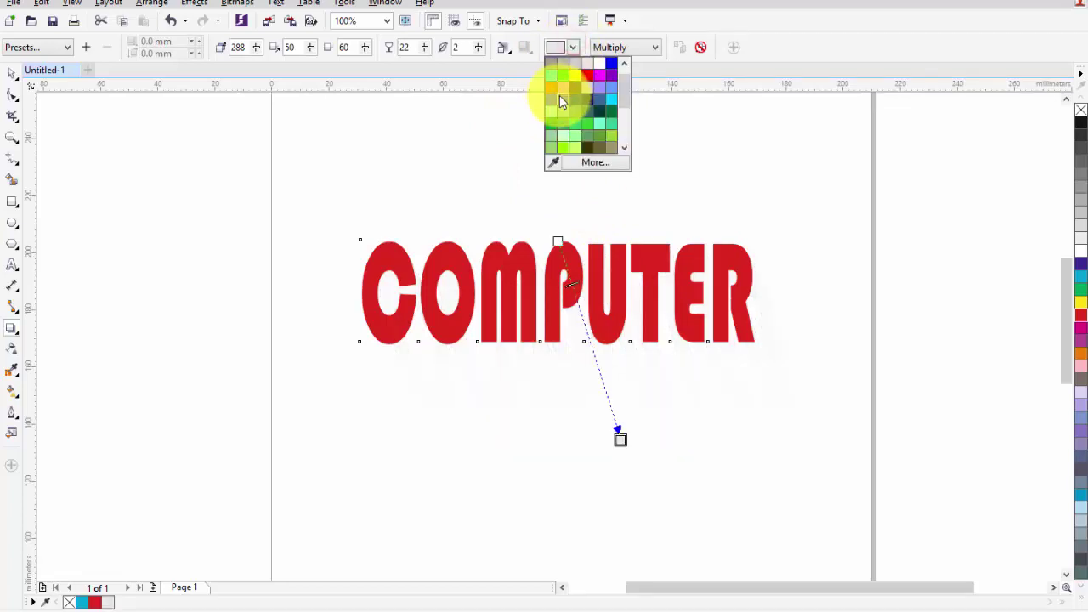
click(550, 111)
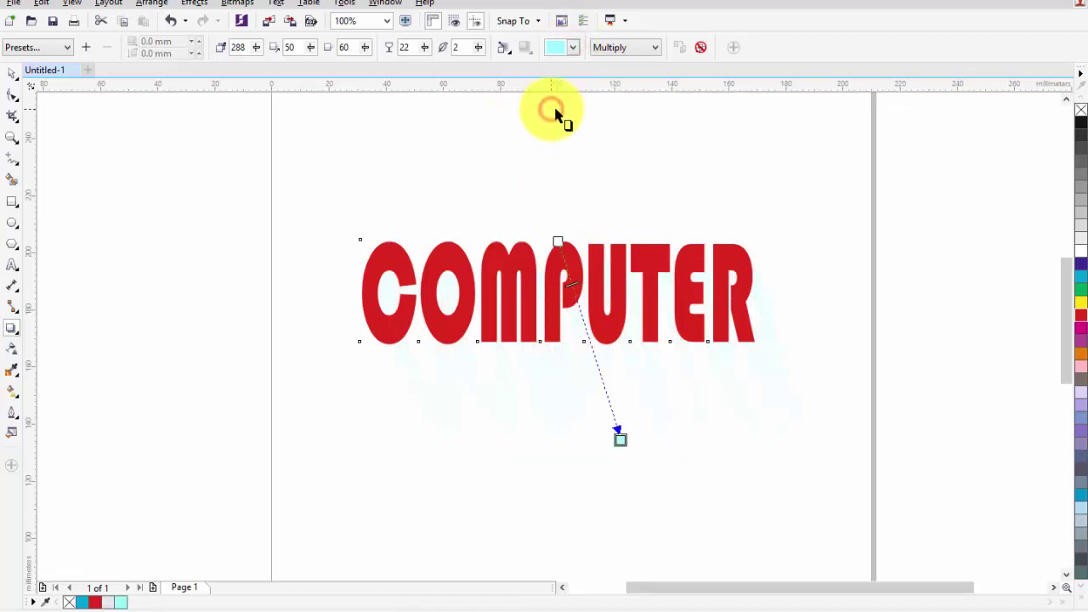
click(573, 46)
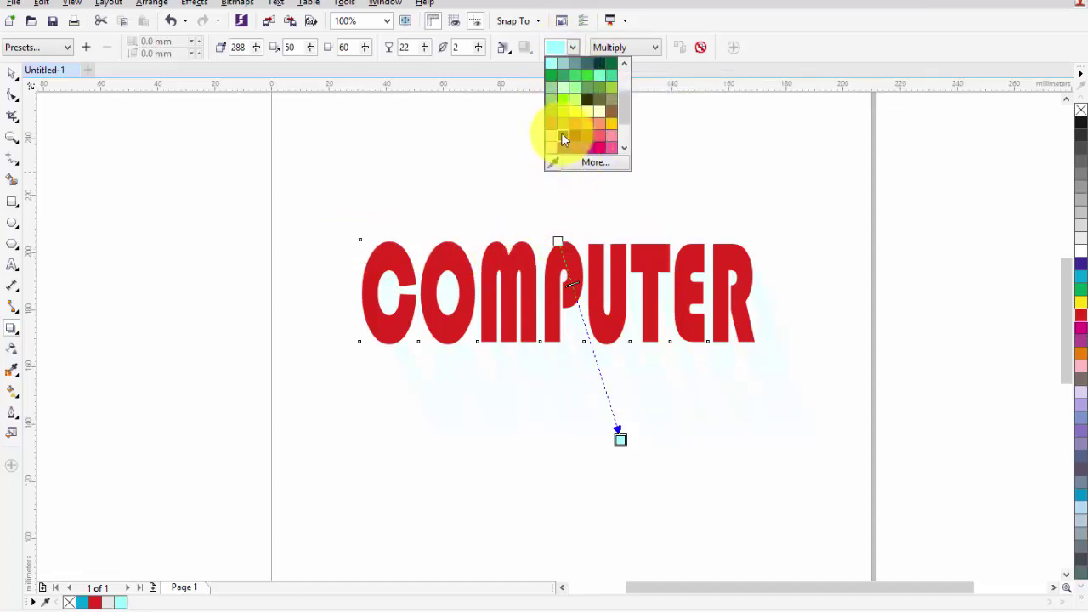
click(560, 132)
- Set the drop shadow color to black
click(573, 47)
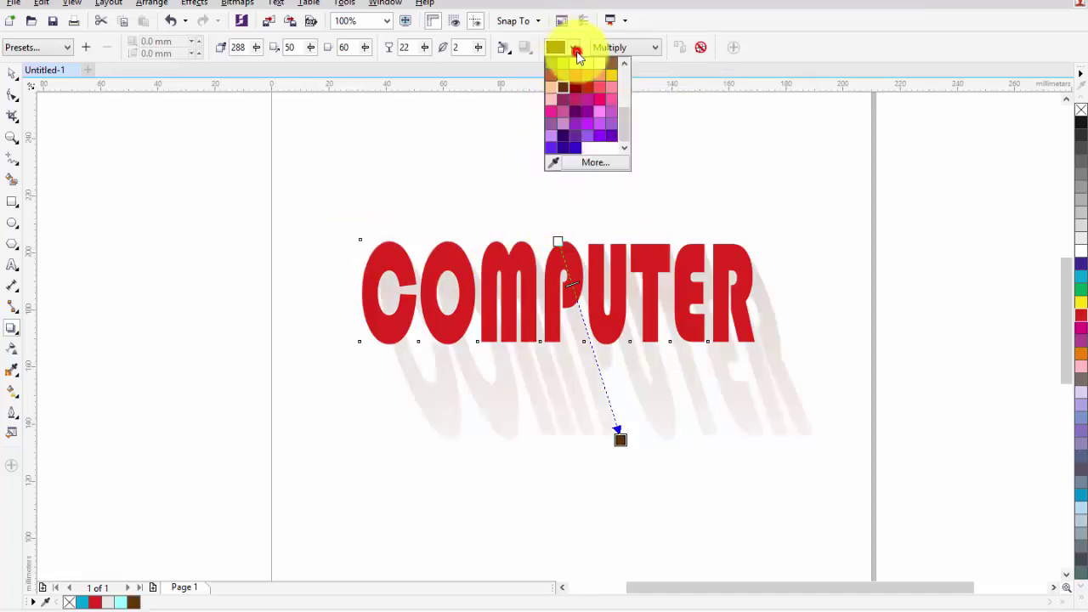
click(627, 128)
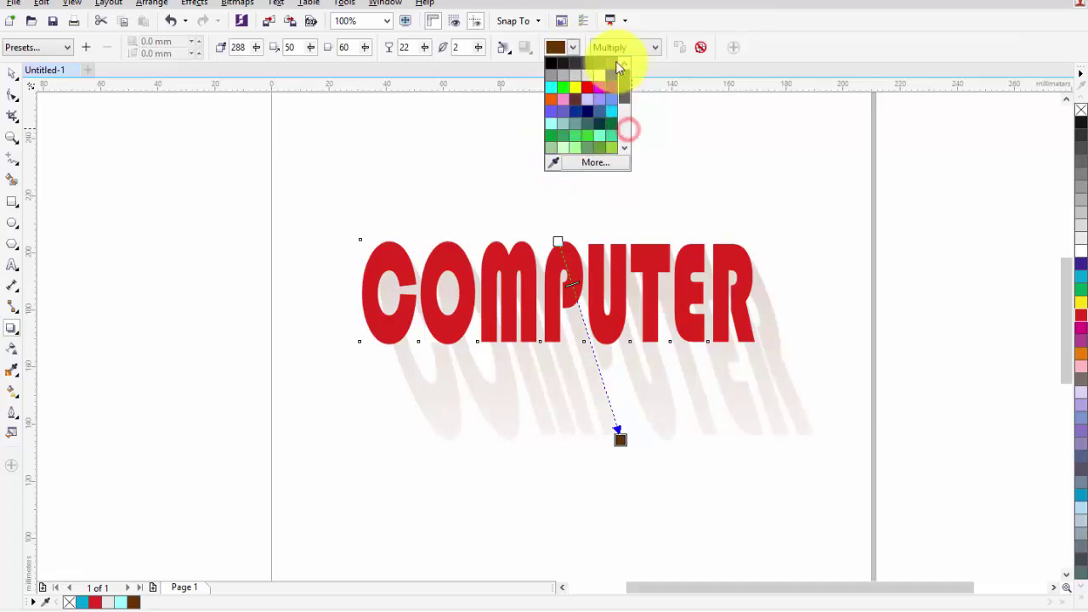
click(553, 62)
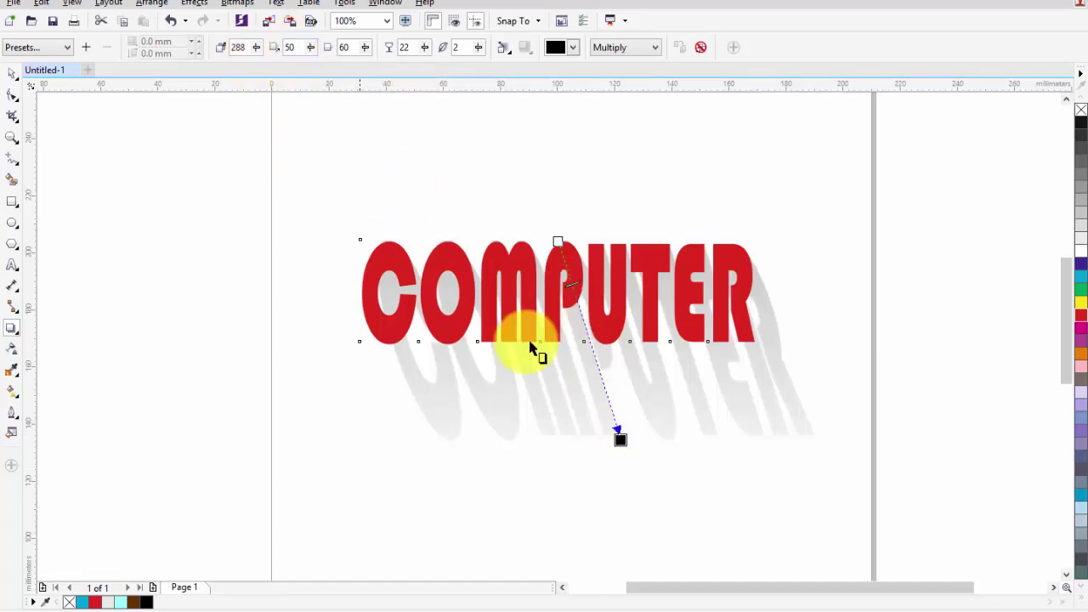
- Anchor the shadow at the text's bottom edge at an angle of 317, and undo the last shadow stretch change
click(617, 440)
drag(618, 440, 646, 408)
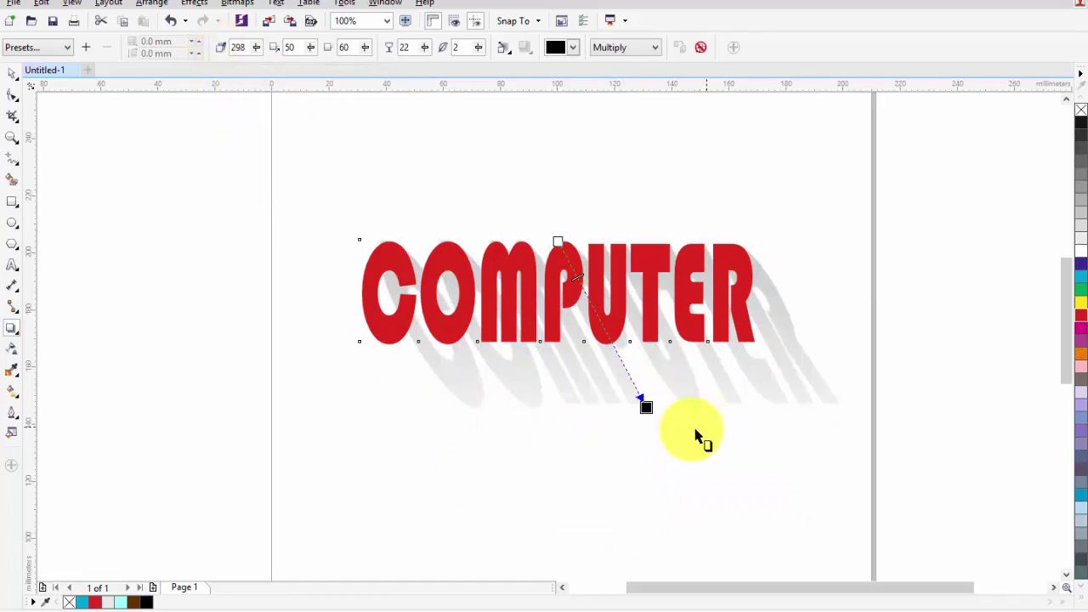
drag(643, 406, 694, 468)
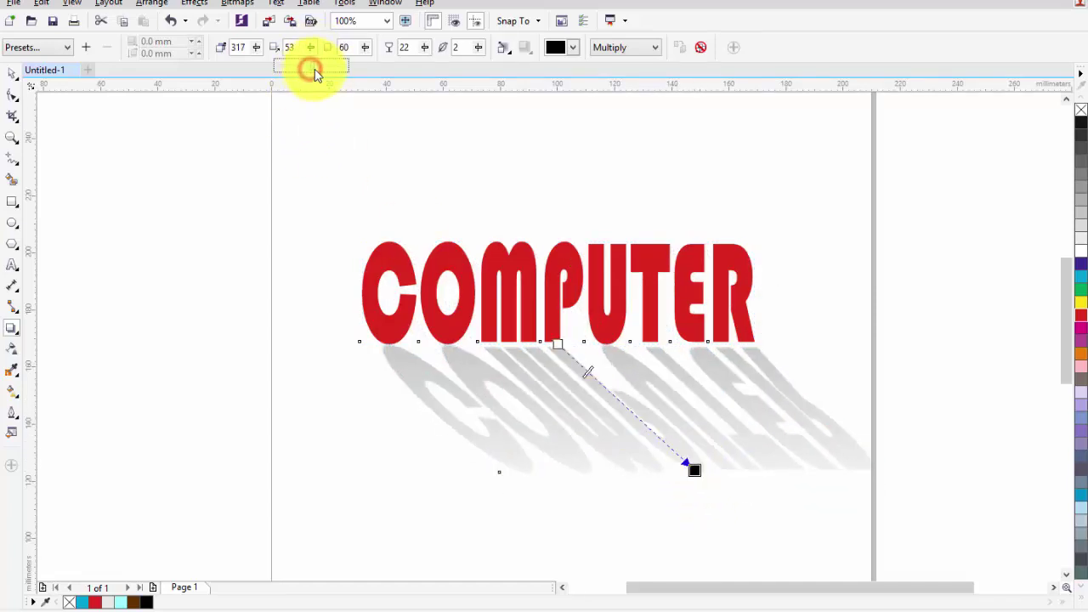
key(ctrl+z)
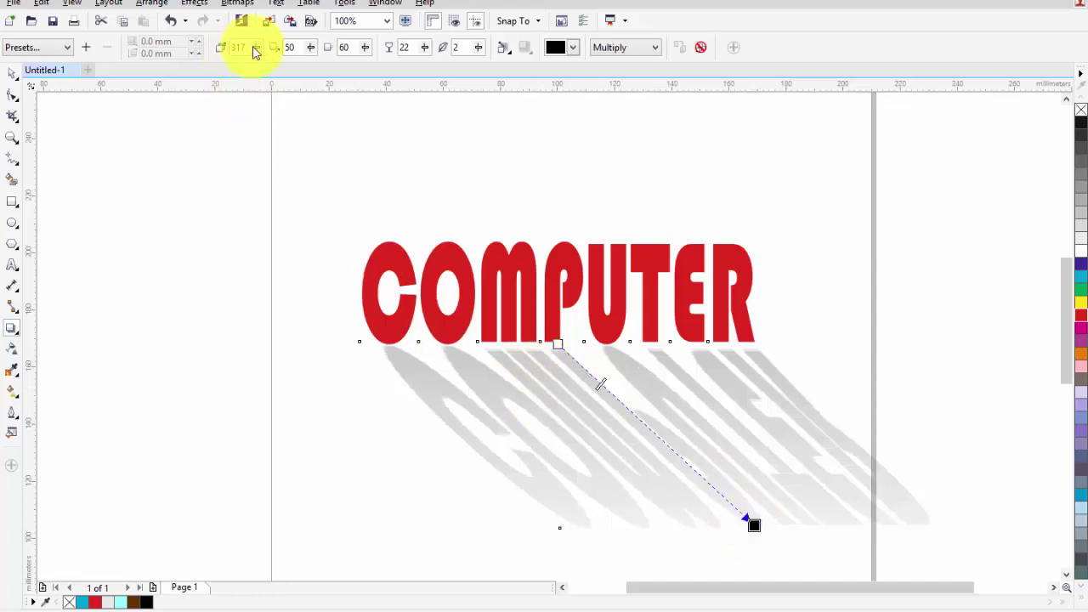
- Set the shadow angle to -136 and adjust the shadow stretch to 50
mouse_move(253, 51)
mouse_down()
mouse_move(246, 78)
mouse_move(217, 71)
mouse_up()
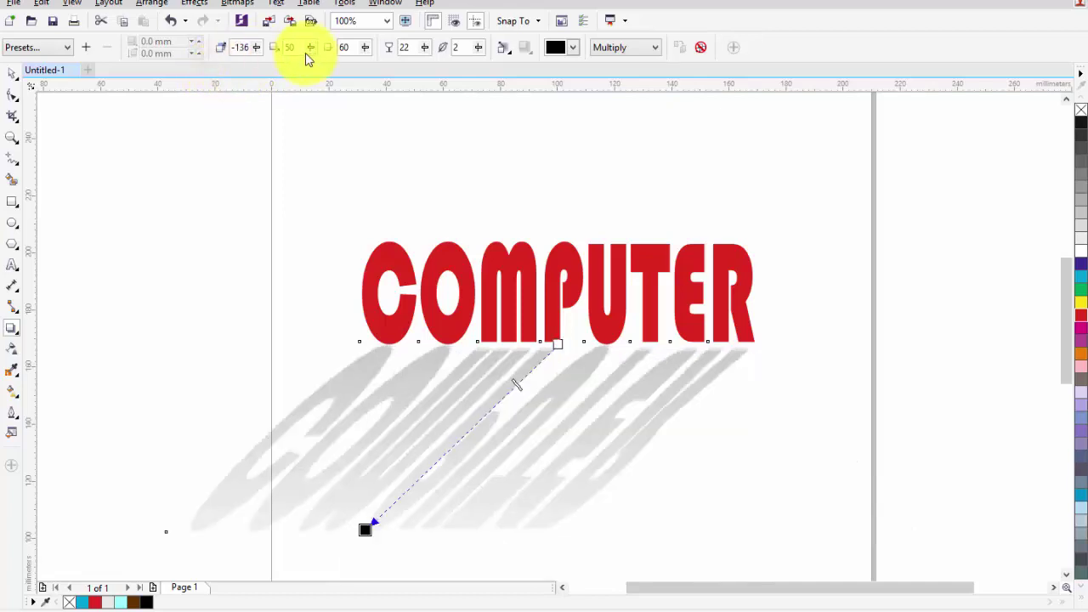
mouse_move(311, 68)
mouse_down()
mouse_move(316, 79)
mouse_move(300, 76)
mouse_move(309, 43)
mouse_move(292, 65)
mouse_move(311, 50)
mouse_up()
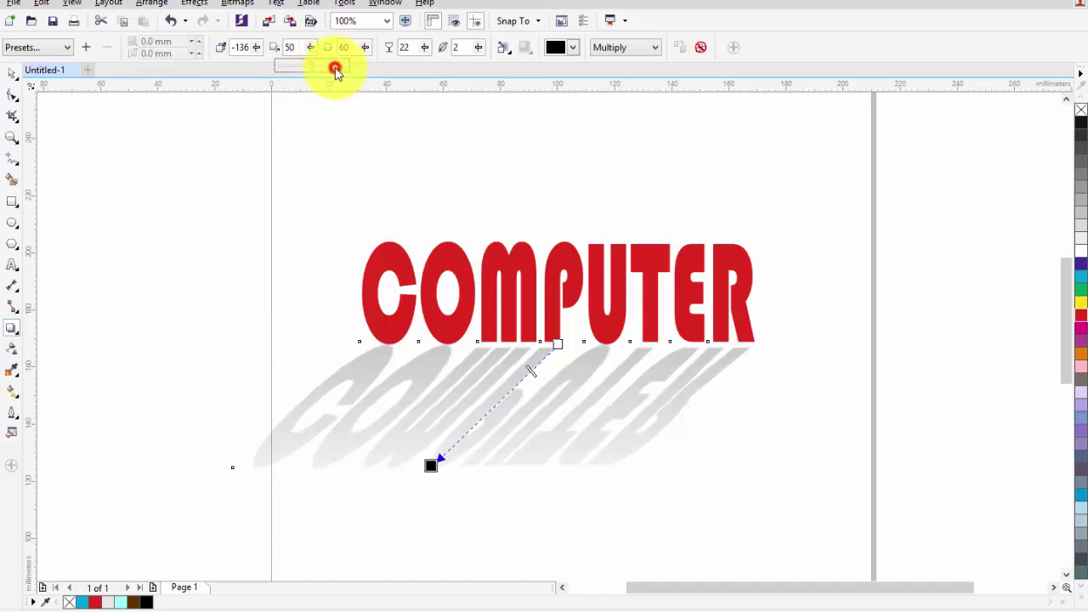
- Set the shadow stretch of the COMPUTER text to 50, try a fade of 33, and set the fade to 79
click(335, 72)
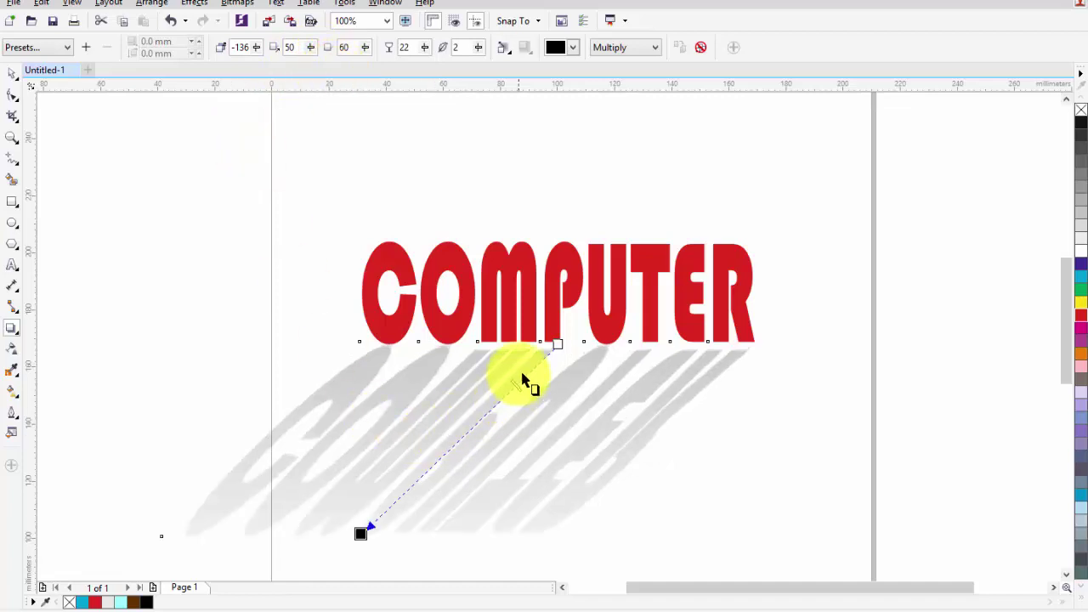
click(363, 48)
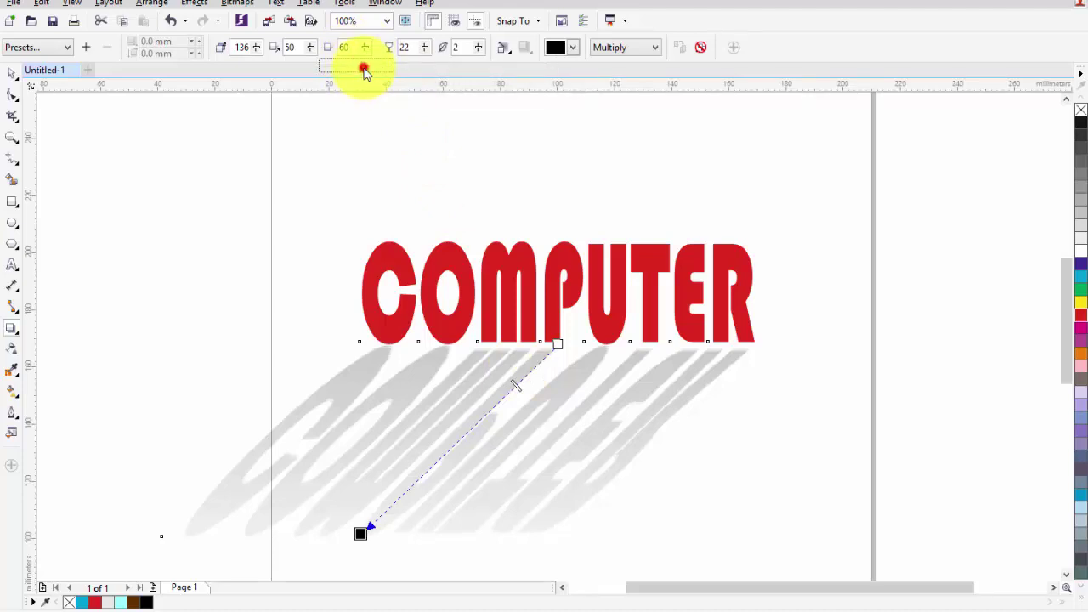
drag(358, 72, 347, 76)
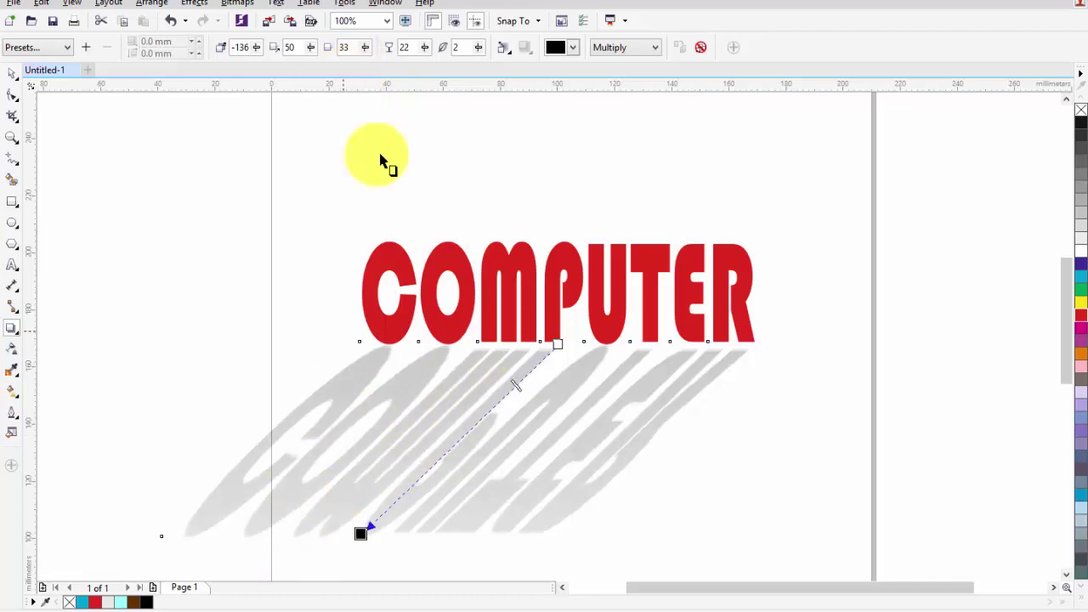
click(366, 49)
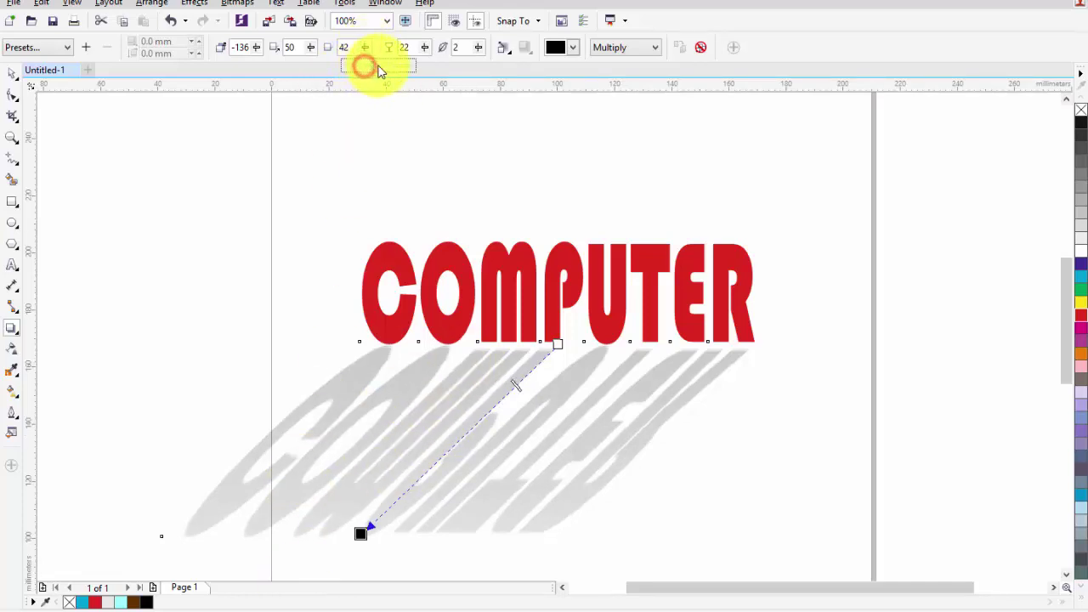
drag(364, 66, 401, 69)
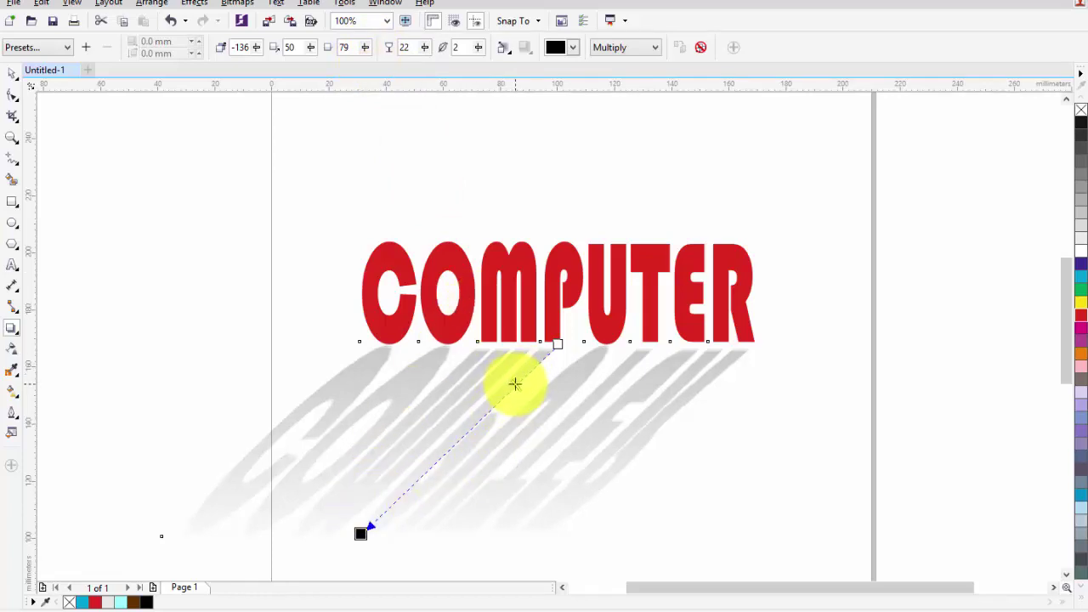
- Try shadow opacities of 28 and 80 on the COMPUTER text, and set the opacity to 23
mouse_move(515, 384)
mouse_down()
mouse_move(400, 507)
mouse_move(554, 362)
mouse_move(544, 352)
mouse_move(523, 375)
mouse_move(544, 381)
mouse_move(509, 382)
mouse_move(374, 532)
mouse_move(372, 514)
mouse_move(432, 478)
mouse_move(506, 400)
mouse_up()
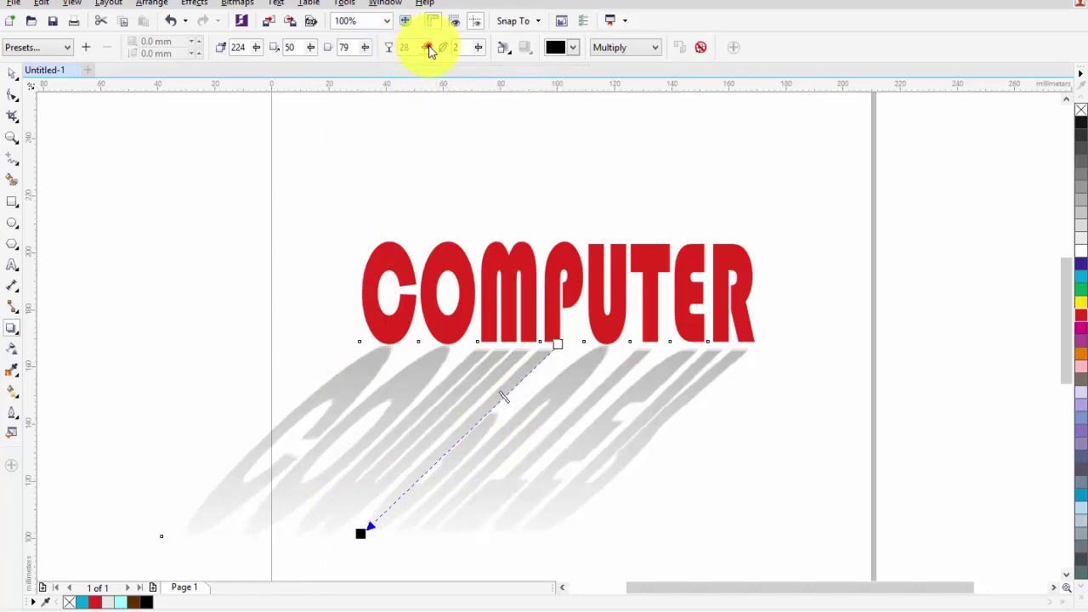
drag(427, 70, 465, 70)
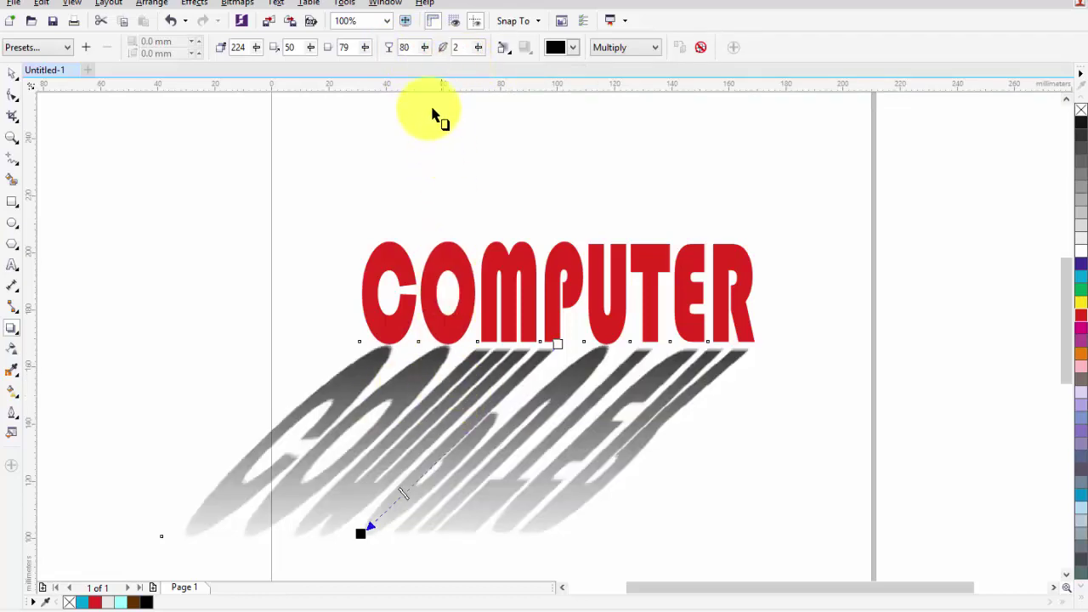
click(424, 47)
drag(424, 73, 384, 85)
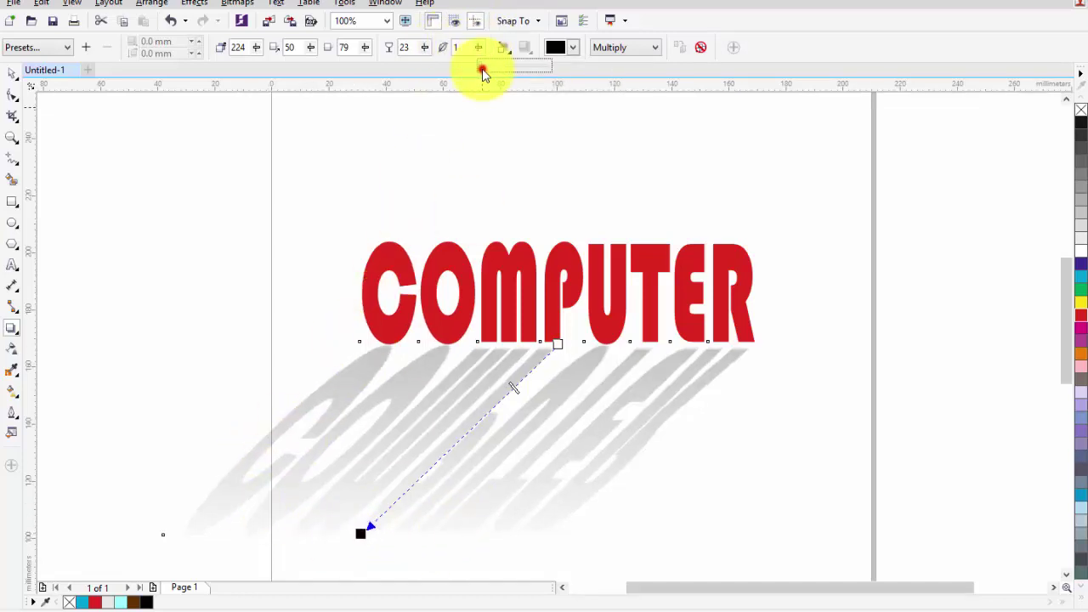
- Try feathering values of 77, 42, 17 and 76 on the COMPUTER text's shadow
drag(480, 69, 504, 75)
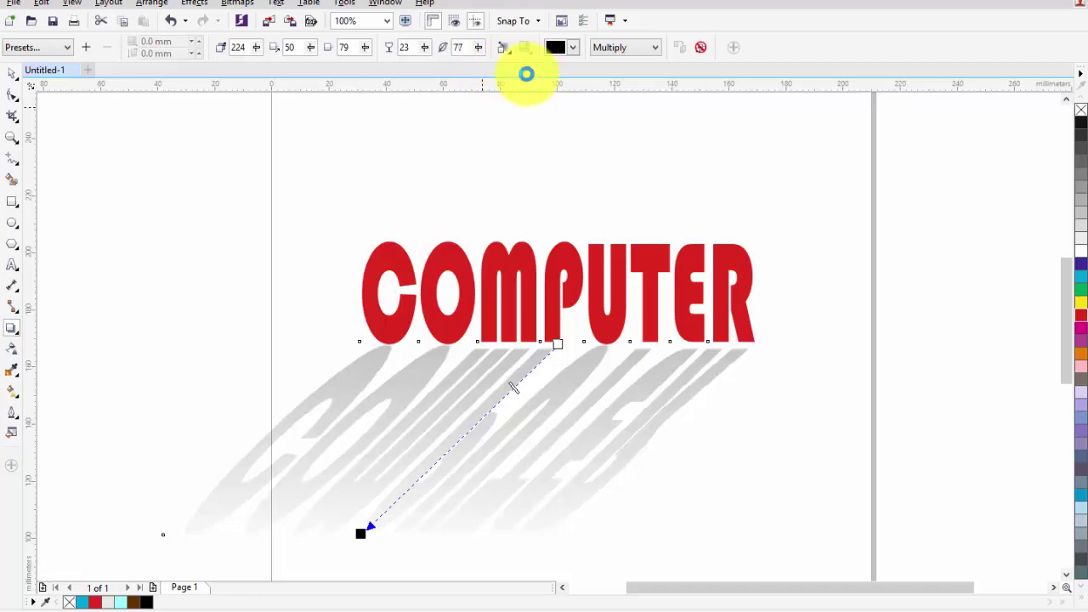
click(480, 48)
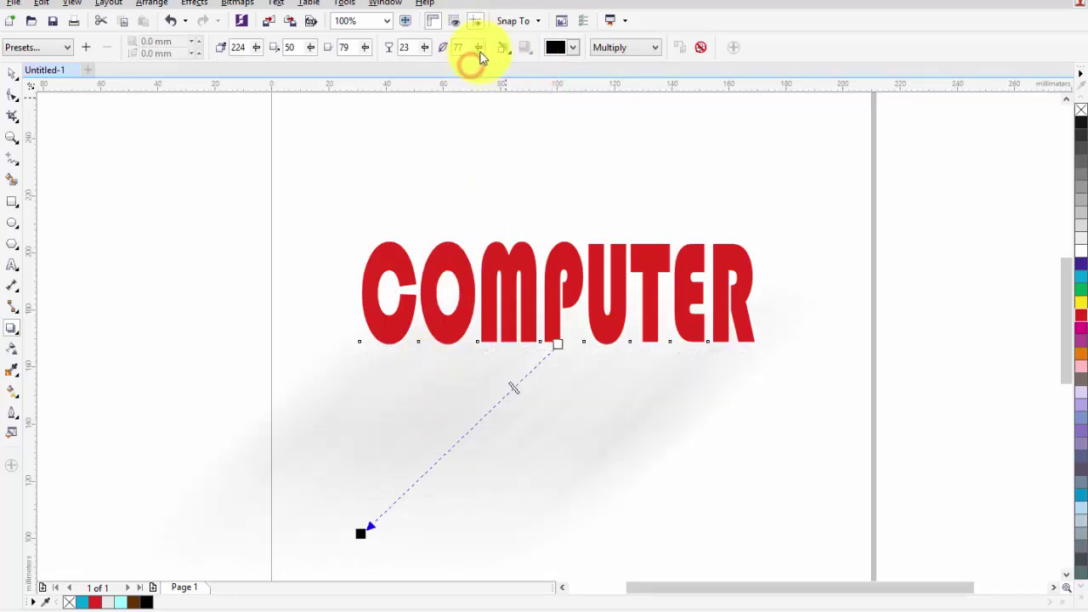
mouse_move(478, 70)
mouse_down()
mouse_move(465, 73)
mouse_move(483, 54)
mouse_up()
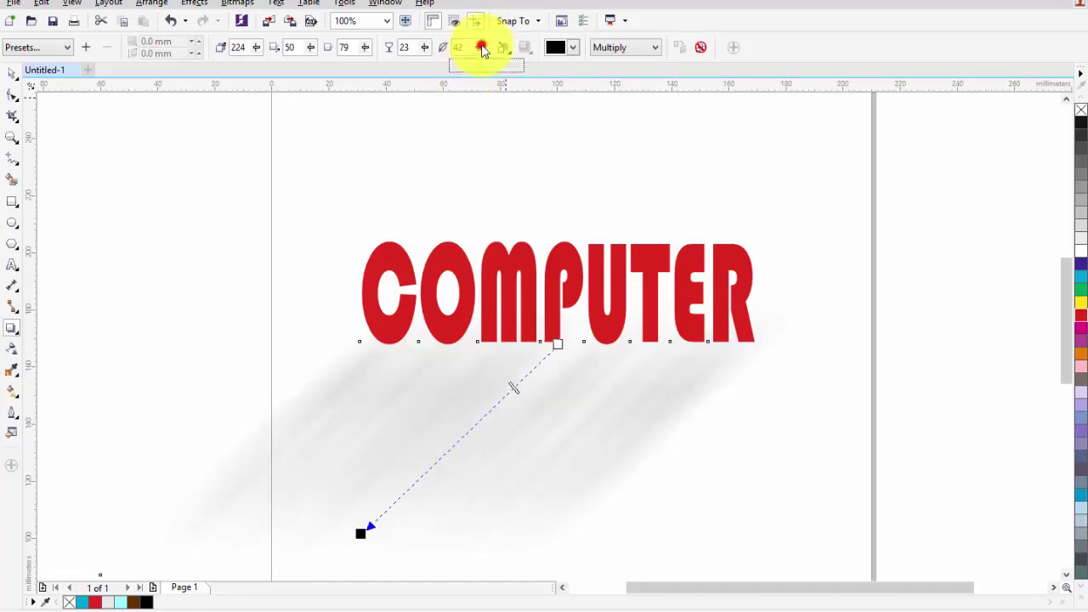
drag(482, 49, 467, 57)
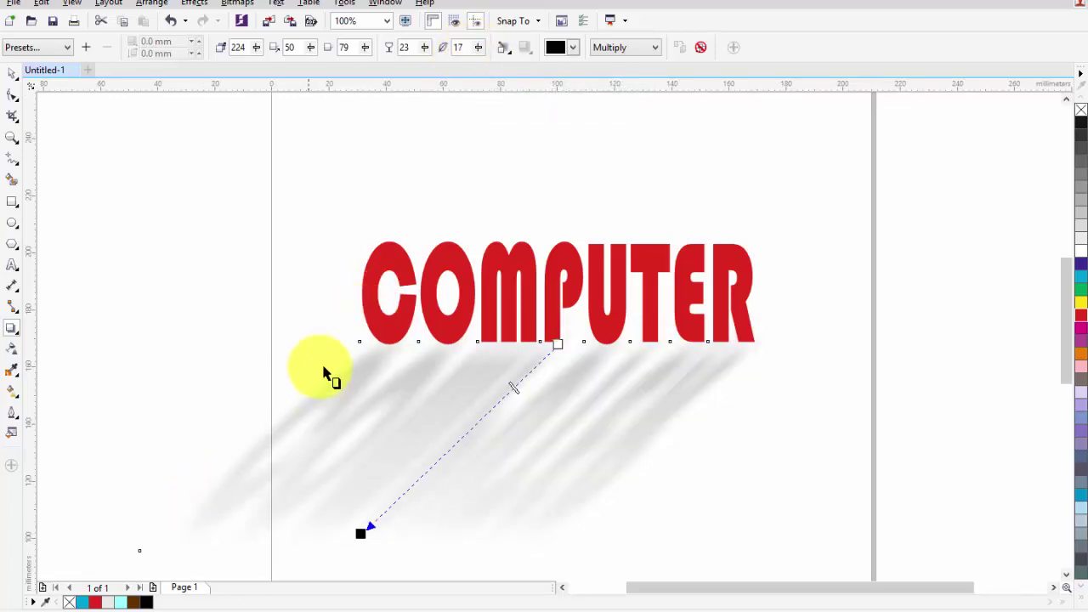
click(481, 50)
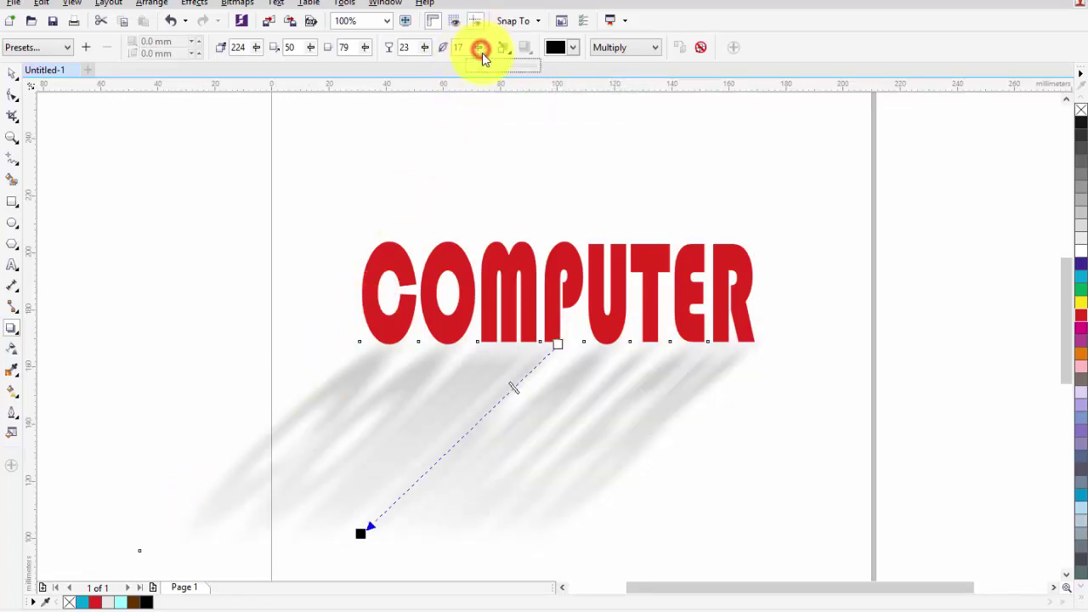
click(518, 89)
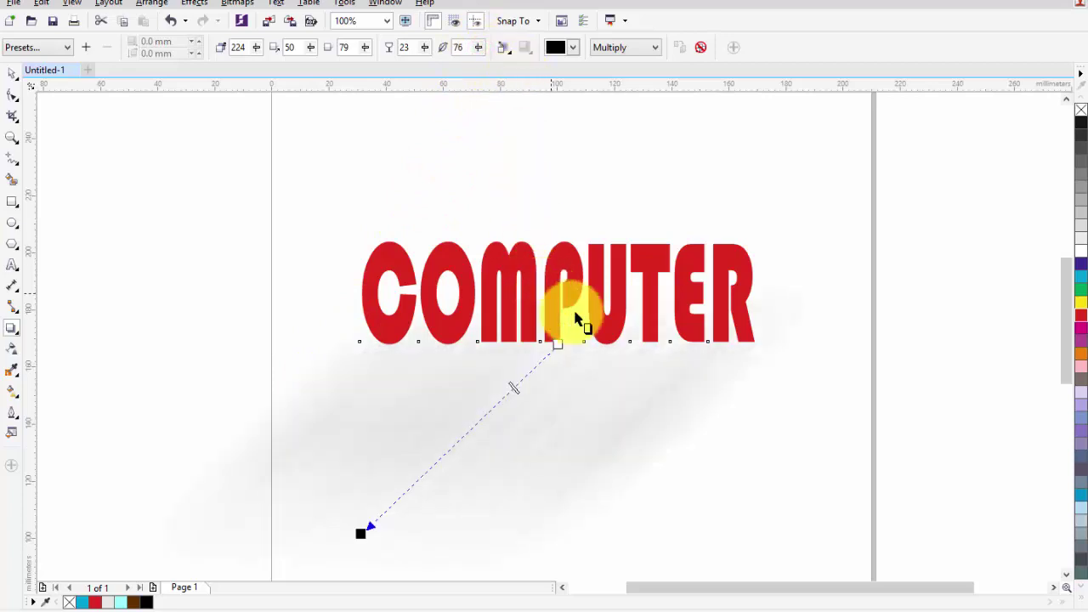
- Move the shadowed COMPUTER text slightly up the page and clear its drop shadow
key(space)
drag(546, 255, 552, 231)
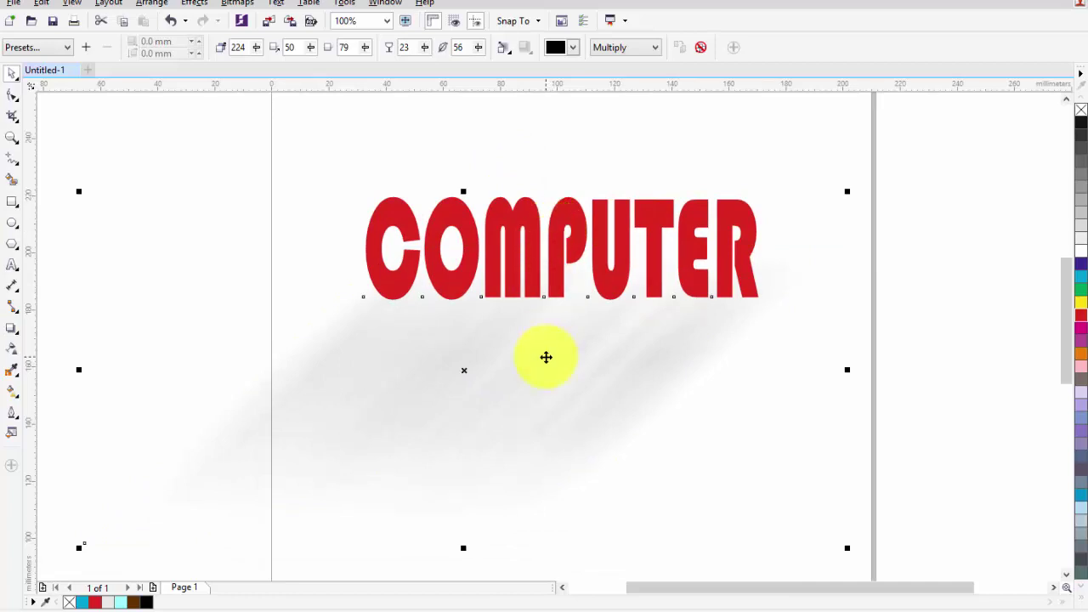
click(702, 47)
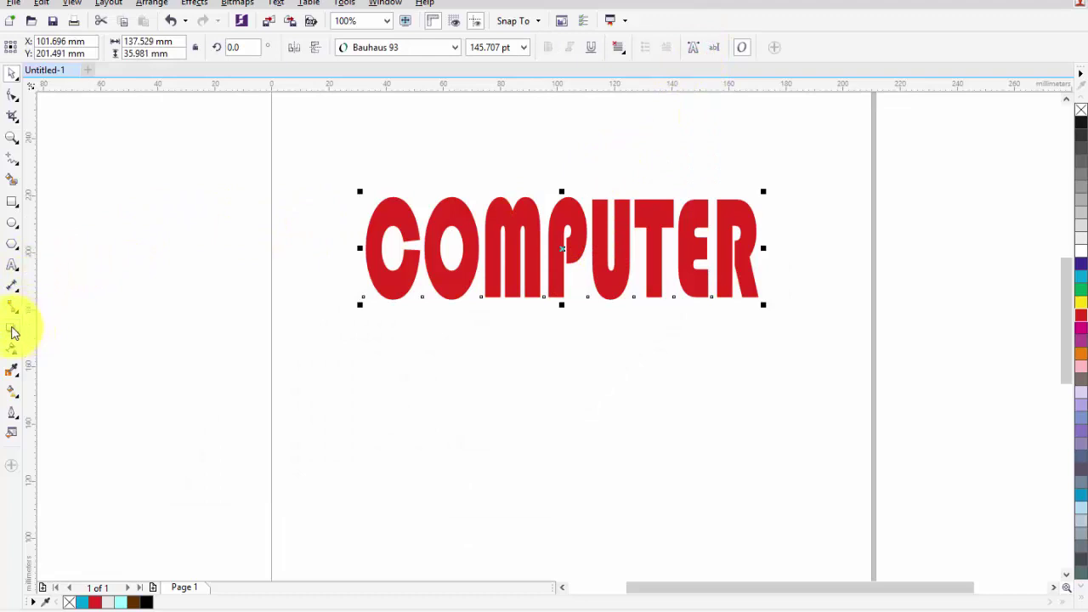
- Apply a perspective drop shadow from the COMPUTER text's bottom edge, cast up to the right at an angle of 21
click(12, 329)
click(71, 329)
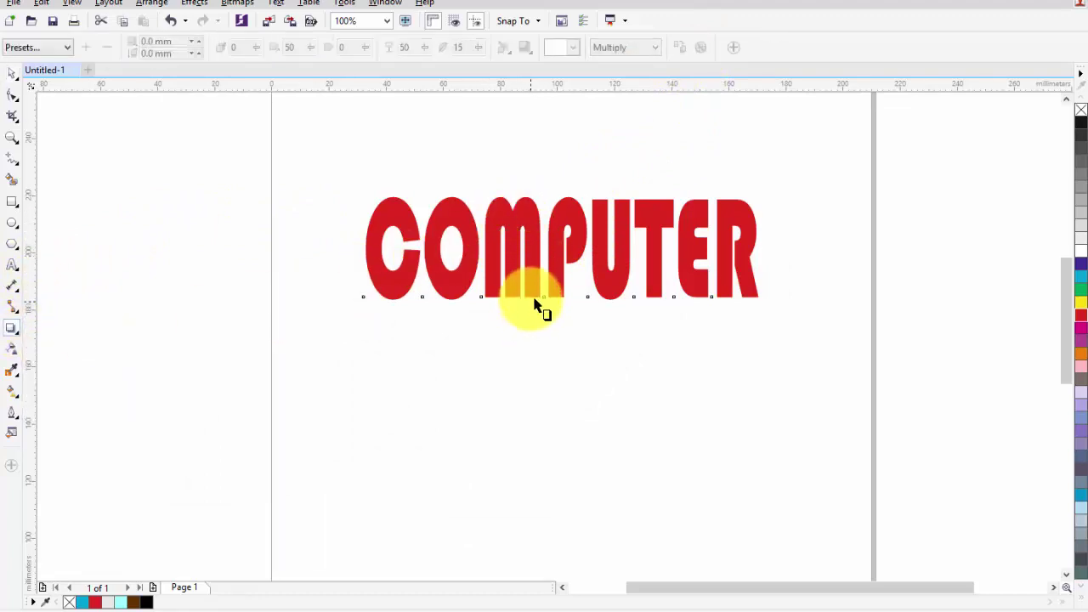
drag(529, 296, 778, 214)
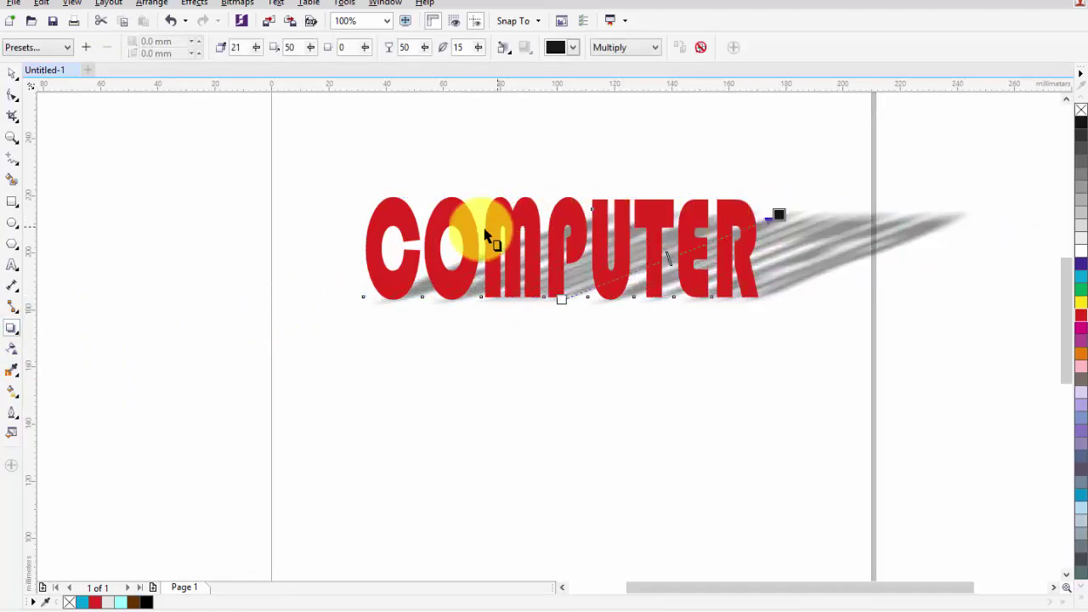
- Draw a rectangle about 282 × 104 mm around the text and its shadow, fill it green and send it behind them
click(12, 202)
mouse_move(195, 127)
mouse_down()
mouse_move(768, 318)
mouse_move(1005, 422)
mouse_up()
click(1080, 288)
key(shift+Page_Down)
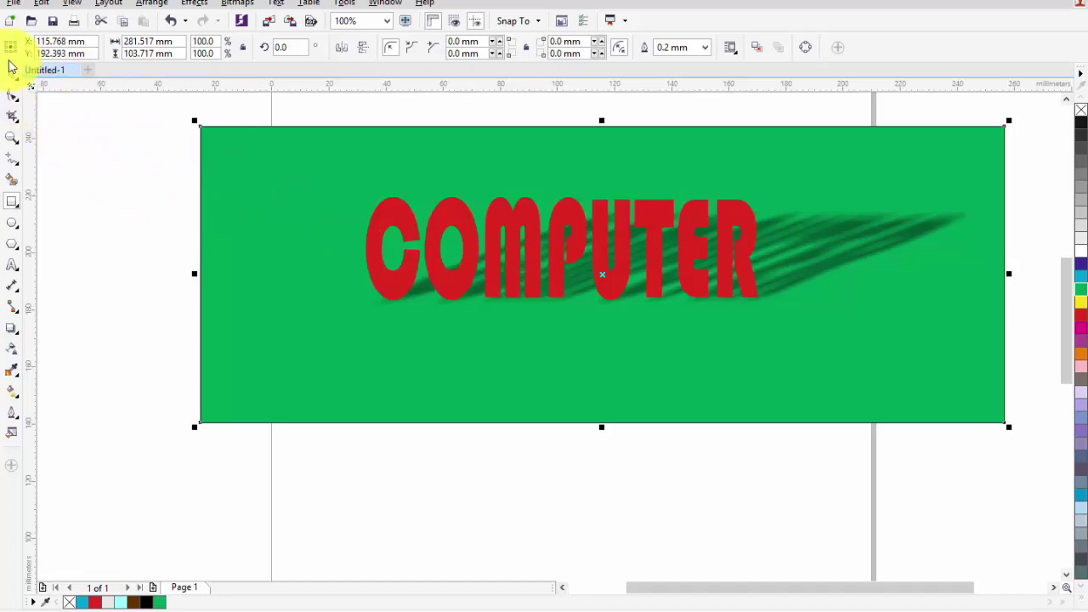
- Delete the COMPUTER text, then scale the green rectangle to about 86 × 32 mm and place it near the page's centre
click(598, 264)
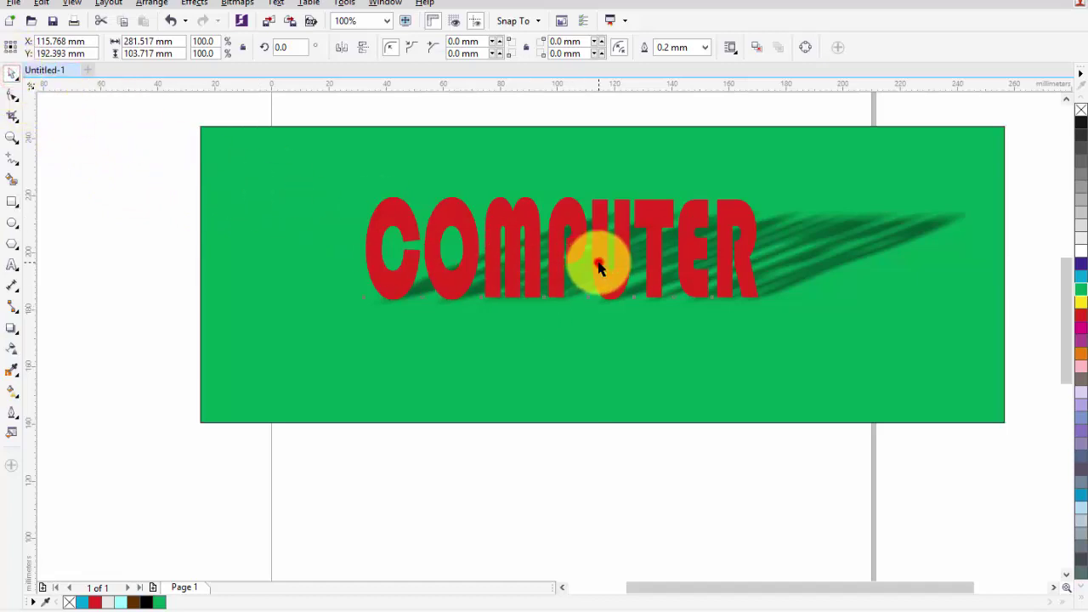
click(599, 265)
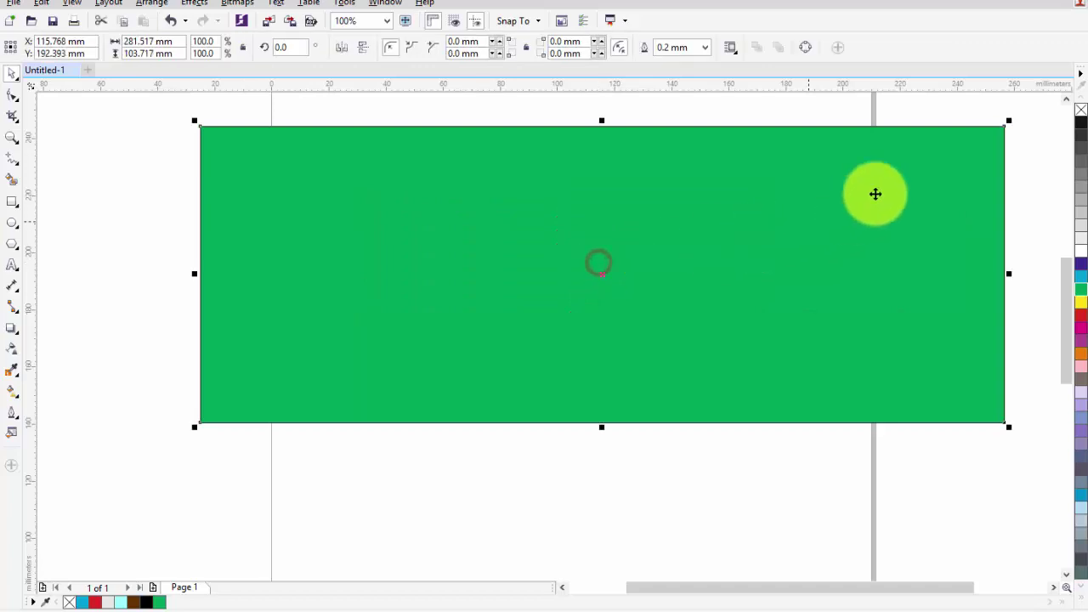
drag(1005, 119, 447, 255)
drag(359, 357, 603, 283)
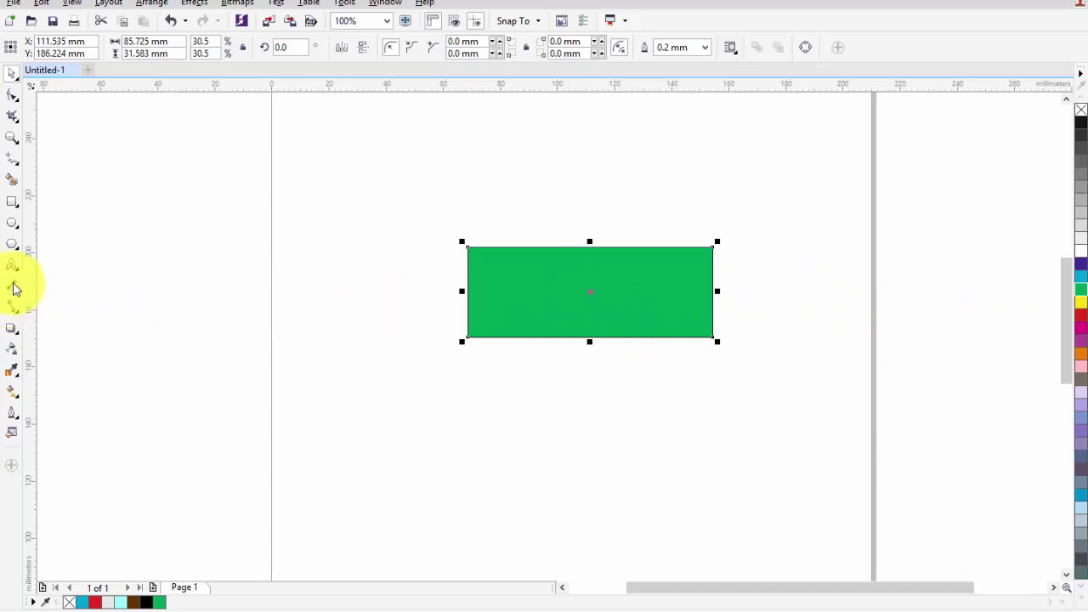
- Apply a drop shadow from the green rectangle's top edge at an angle of 322 and set its feathering to 67
click(13, 330)
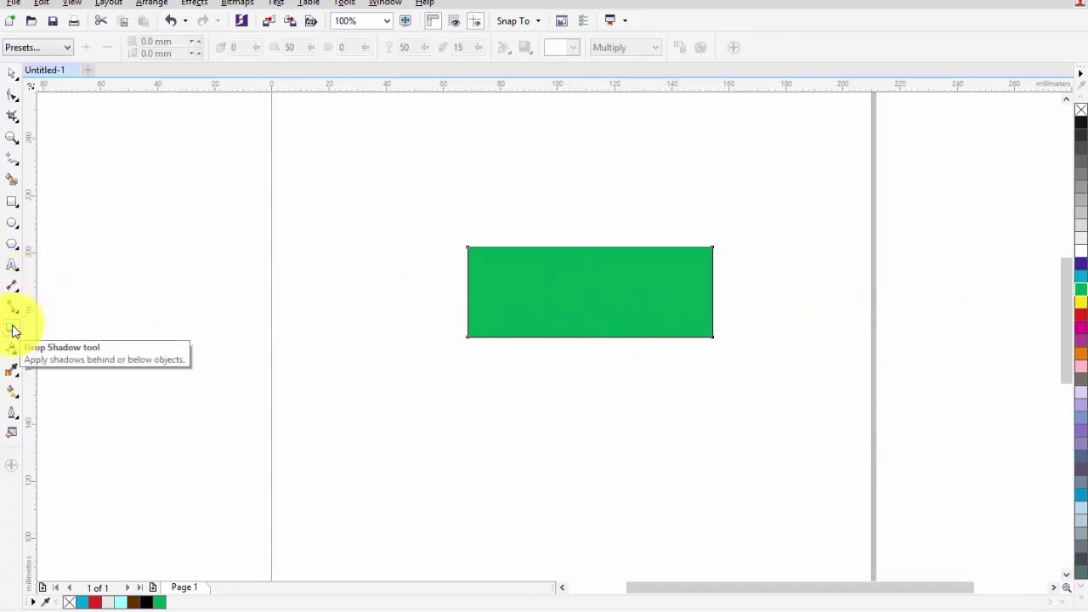
drag(580, 264, 784, 400)
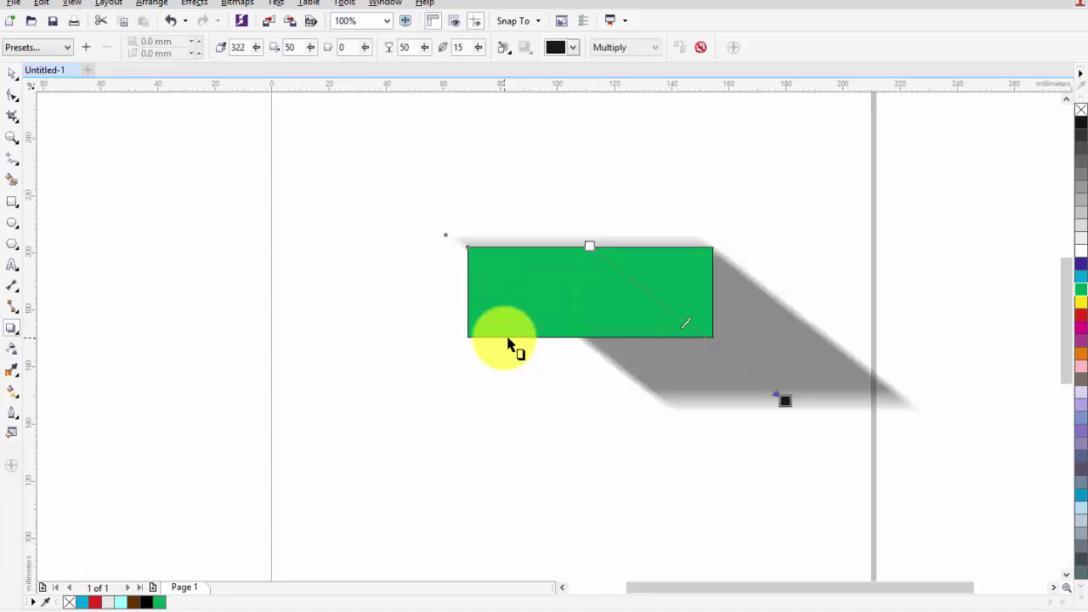
click(477, 50)
drag(478, 71, 500, 79)
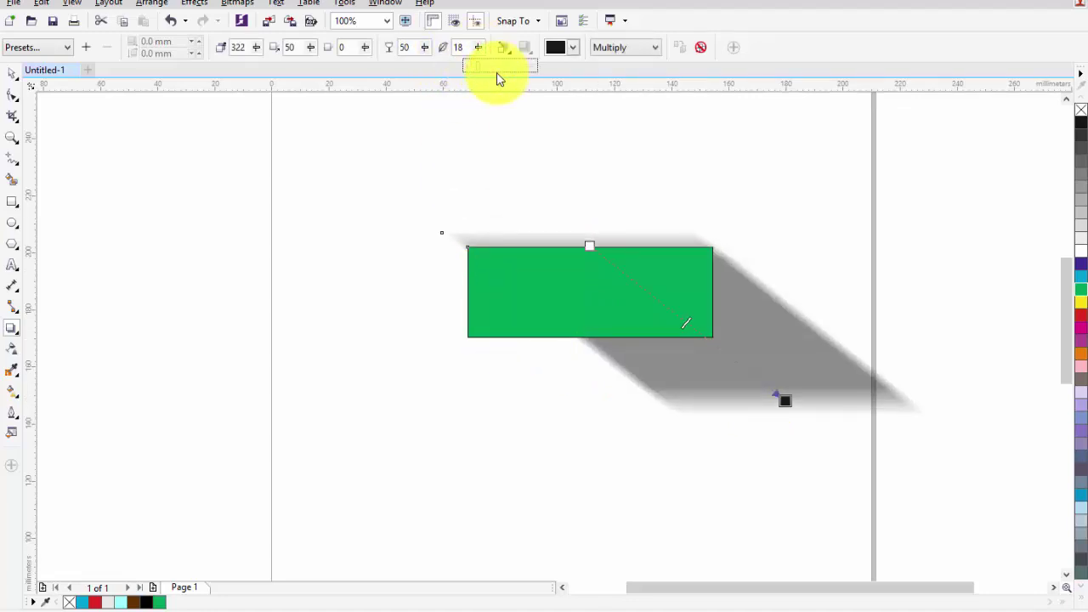
click(480, 45)
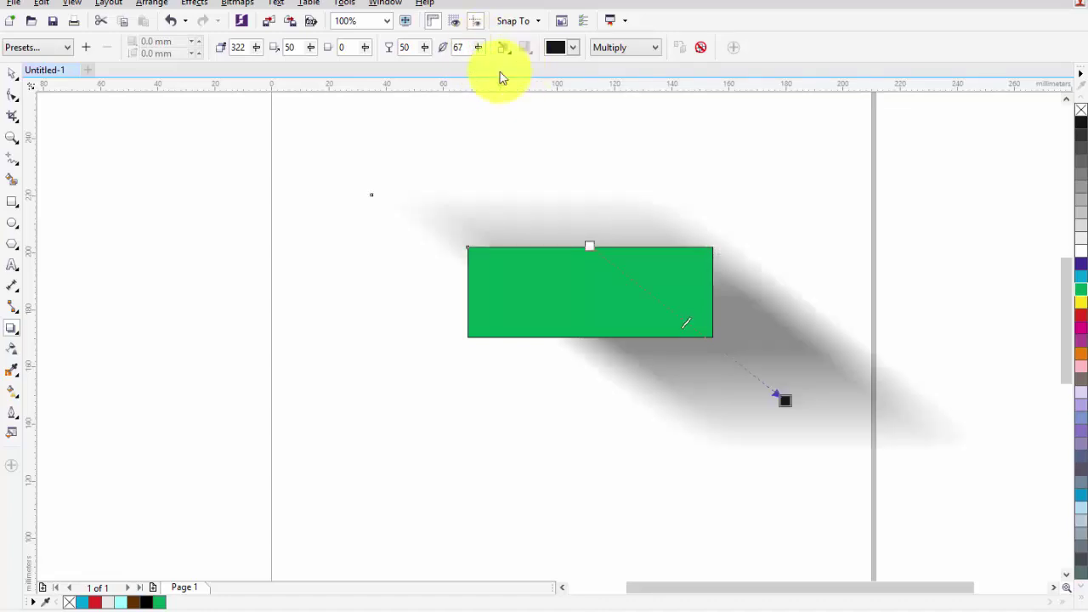
- Try the Inside feathering direction on the green rectangle's shadow
click(507, 51)
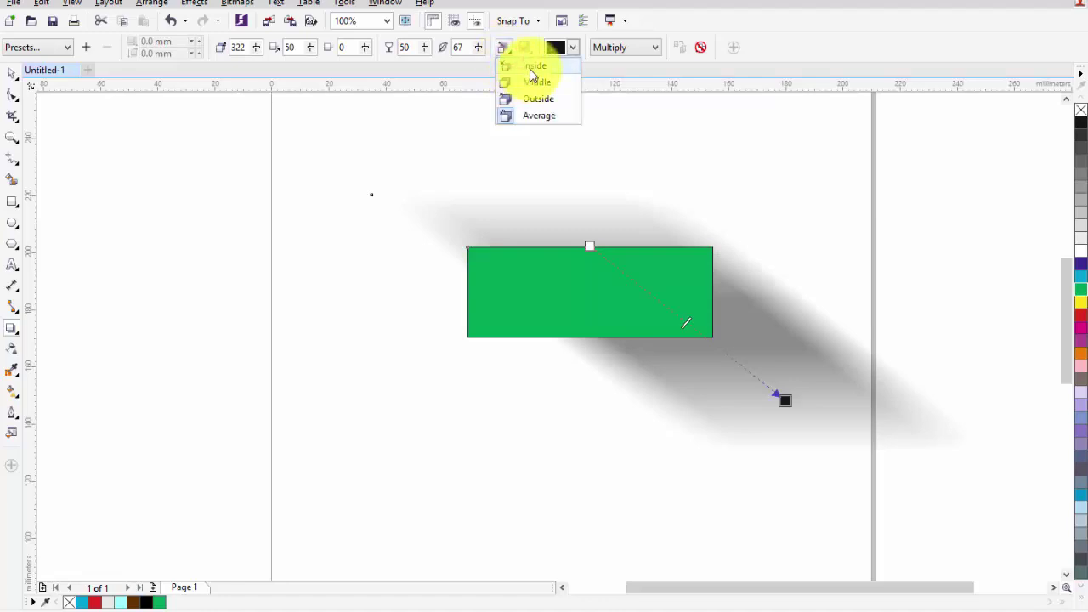
click(506, 51)
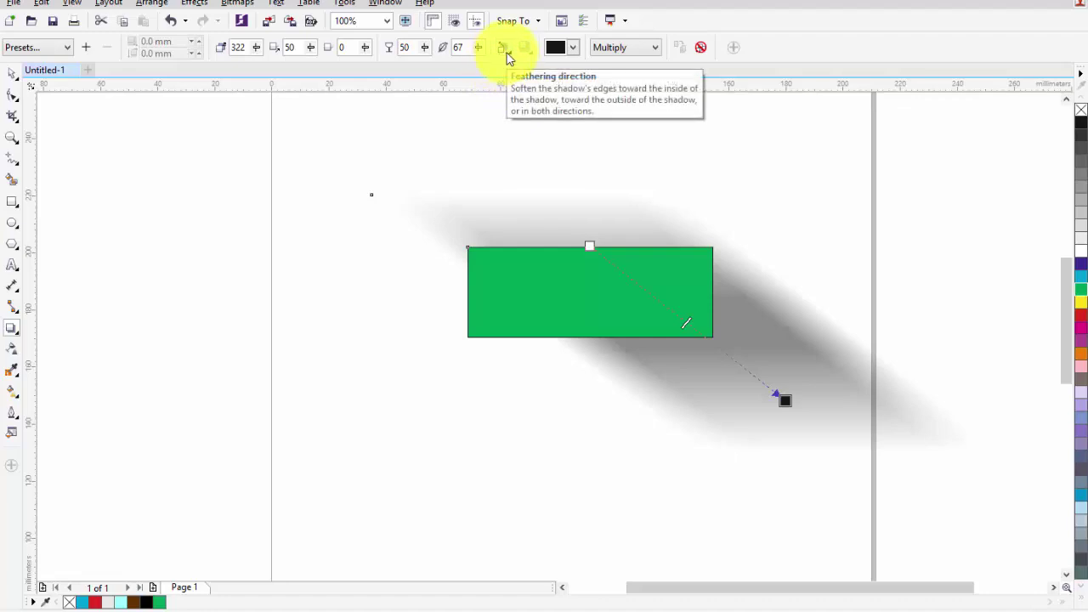
click(506, 51)
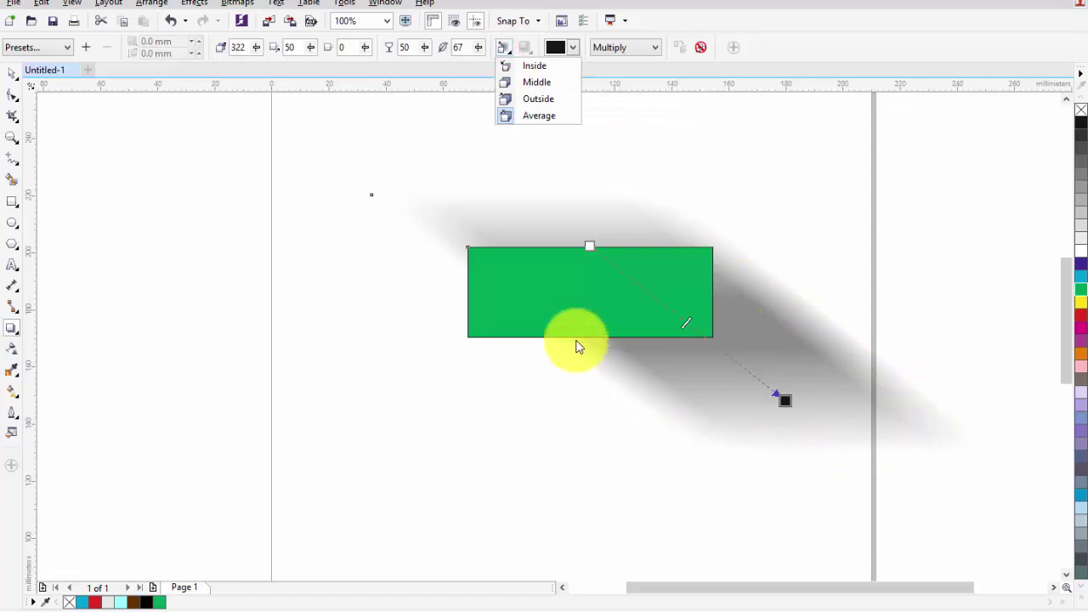
click(536, 67)
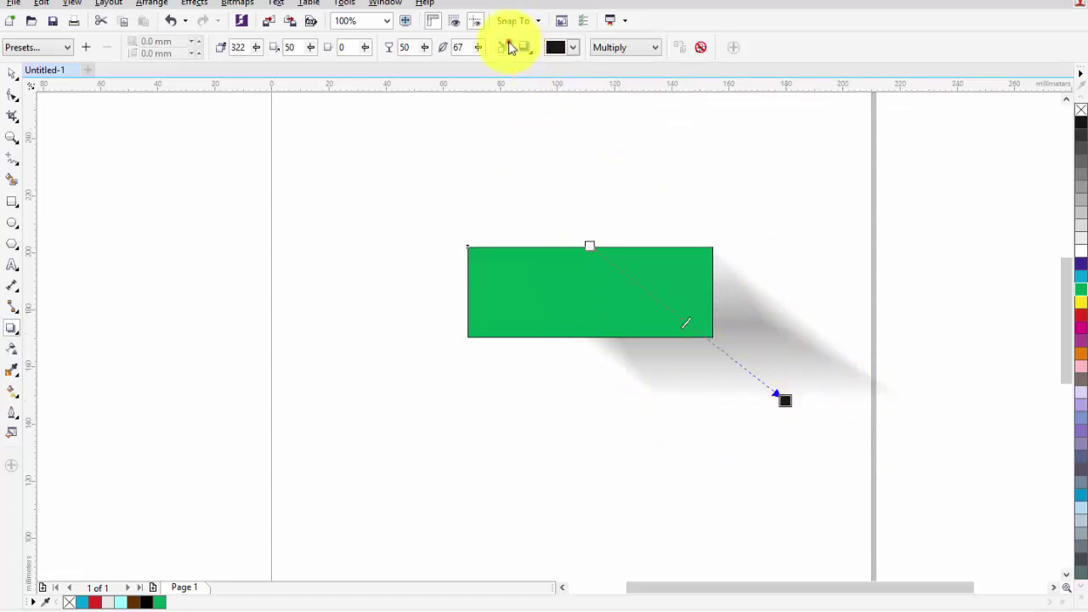
- Try the Middle and Outside feathering directions on the green rectangle's shadow
click(507, 46)
click(537, 80)
click(556, 114)
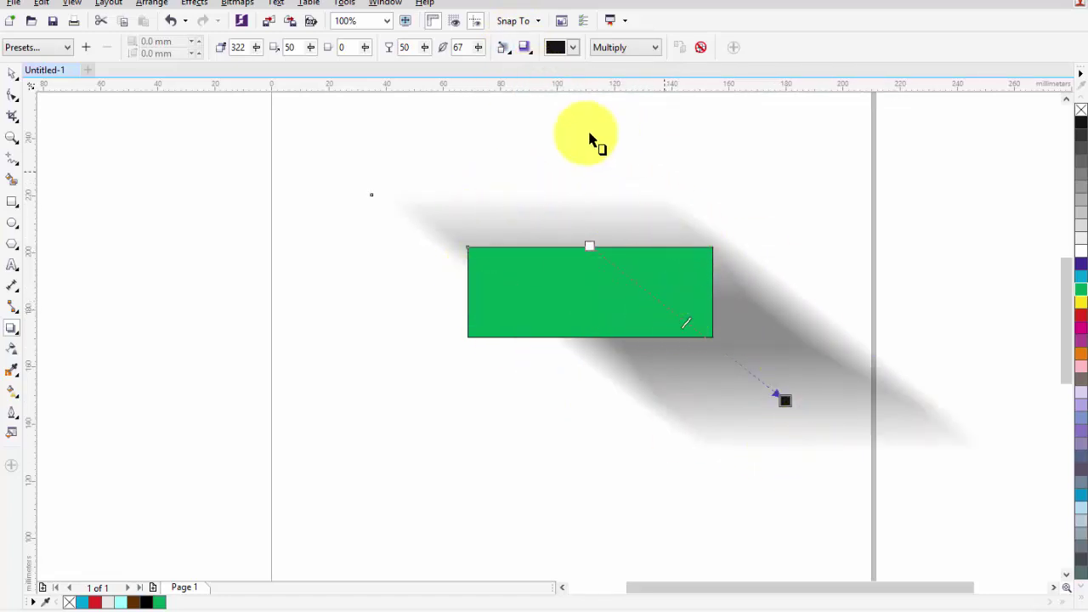
click(503, 47)
click(535, 99)
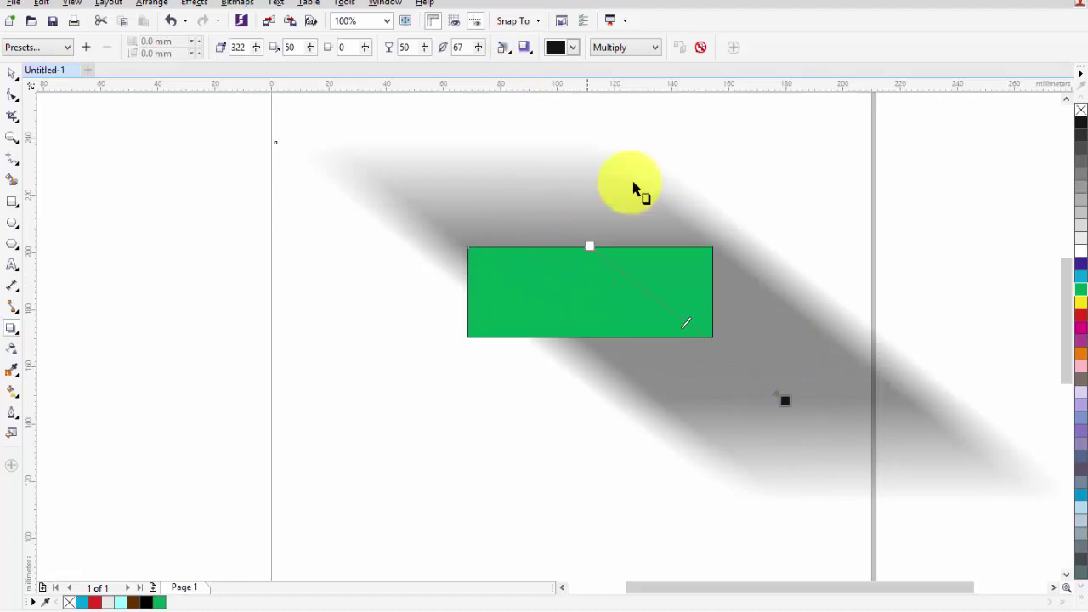
- Set the feathering direction of the green rectangle's shadow to Average
click(504, 47)
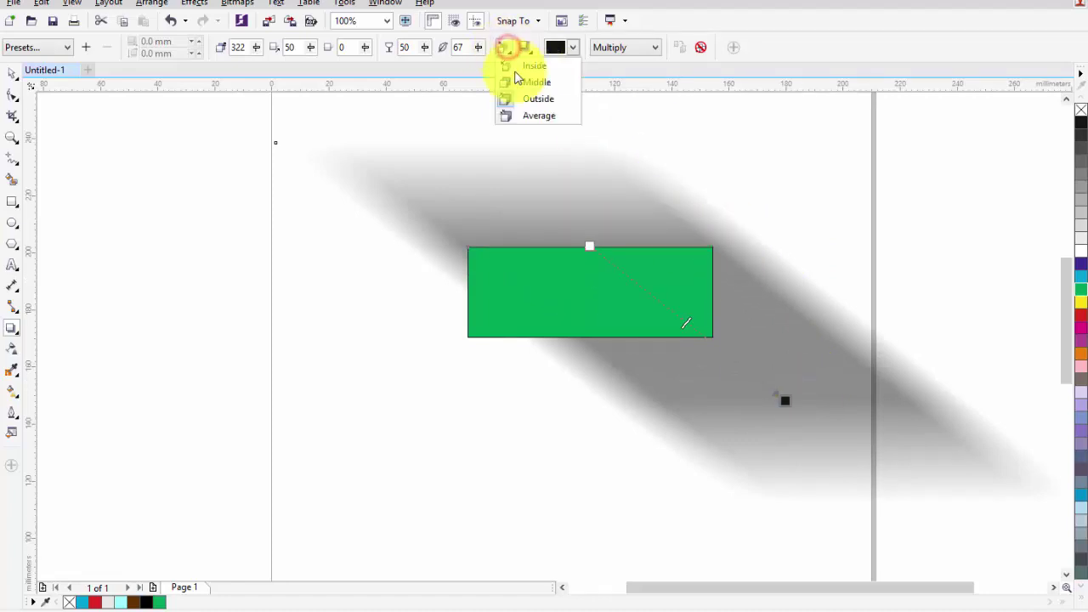
click(529, 116)
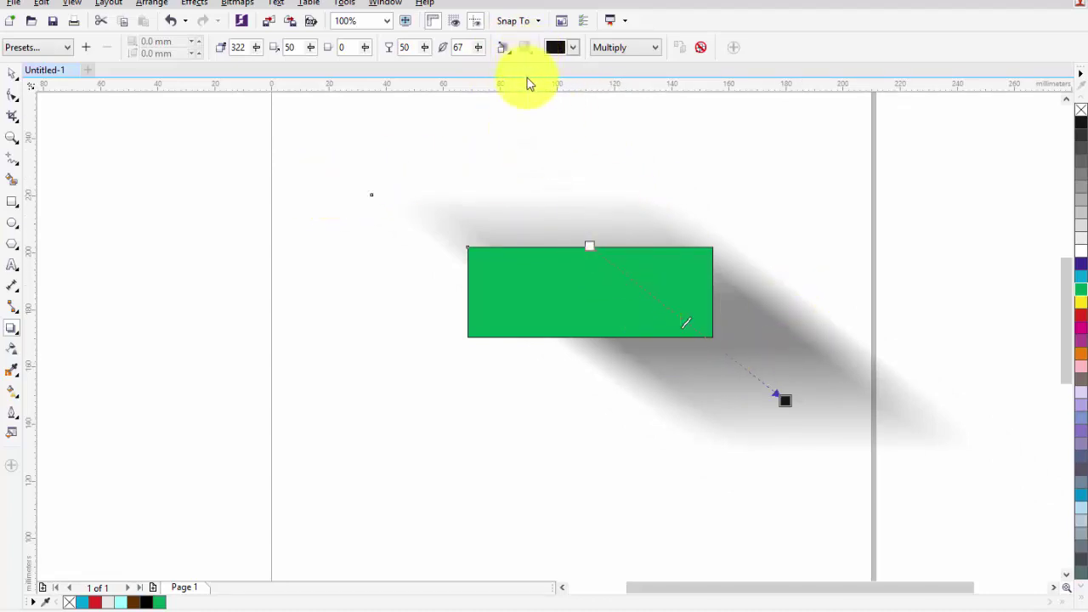
click(521, 260)
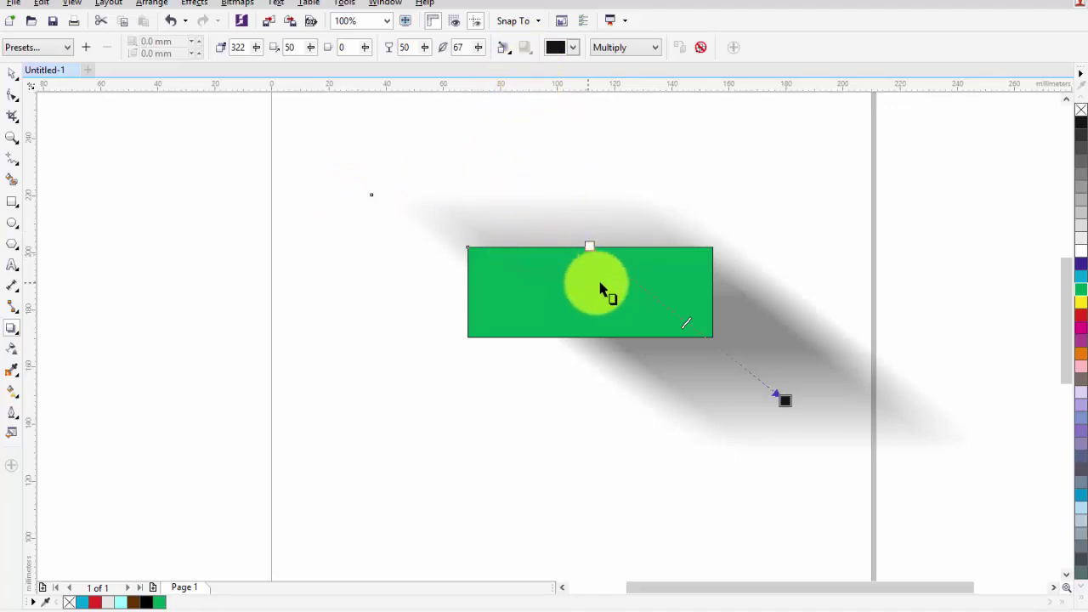
- Remove the green rectangle's fill and set its outline width to 5.0 mm
click(1079, 111)
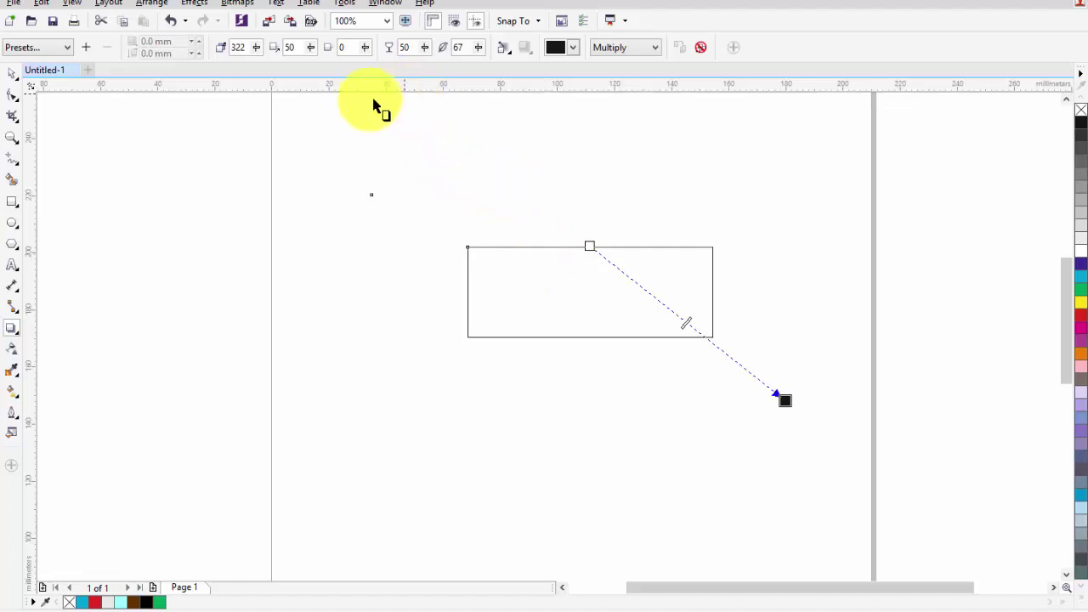
click(12, 74)
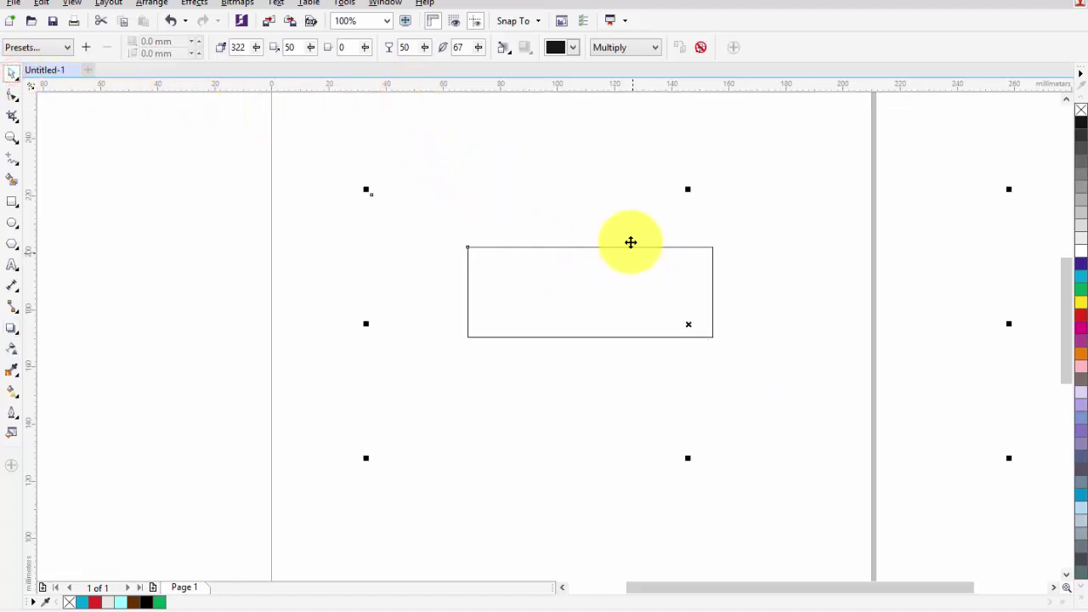
click(250, 162)
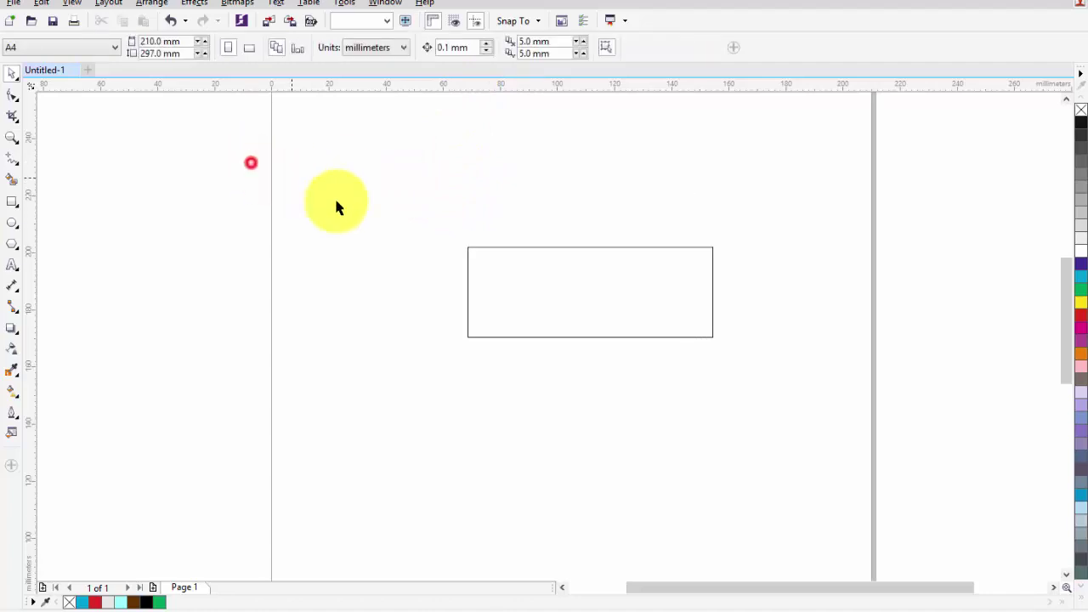
click(514, 247)
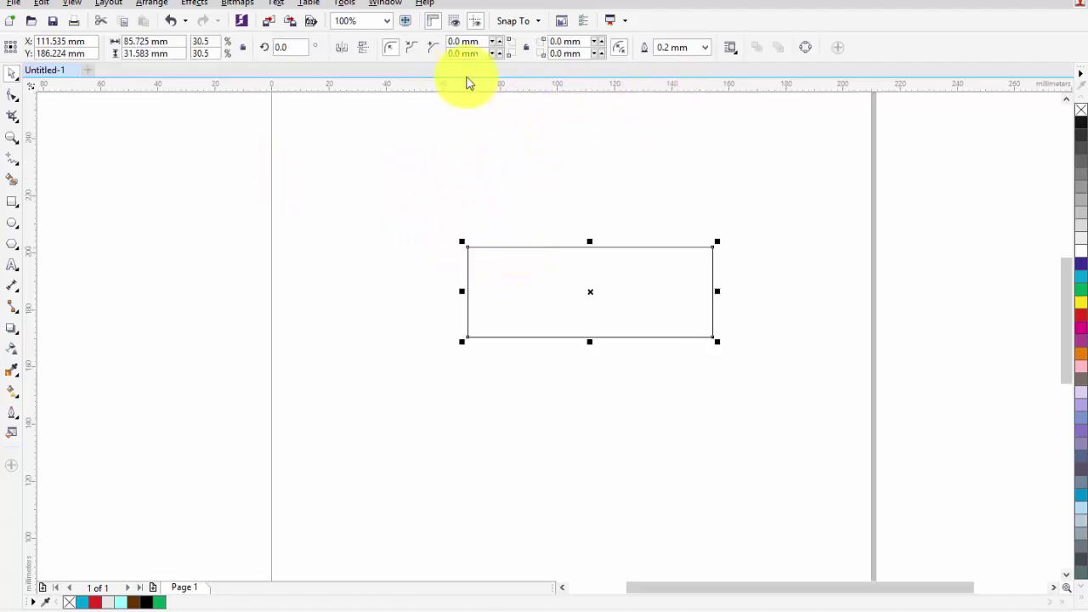
click(704, 48)
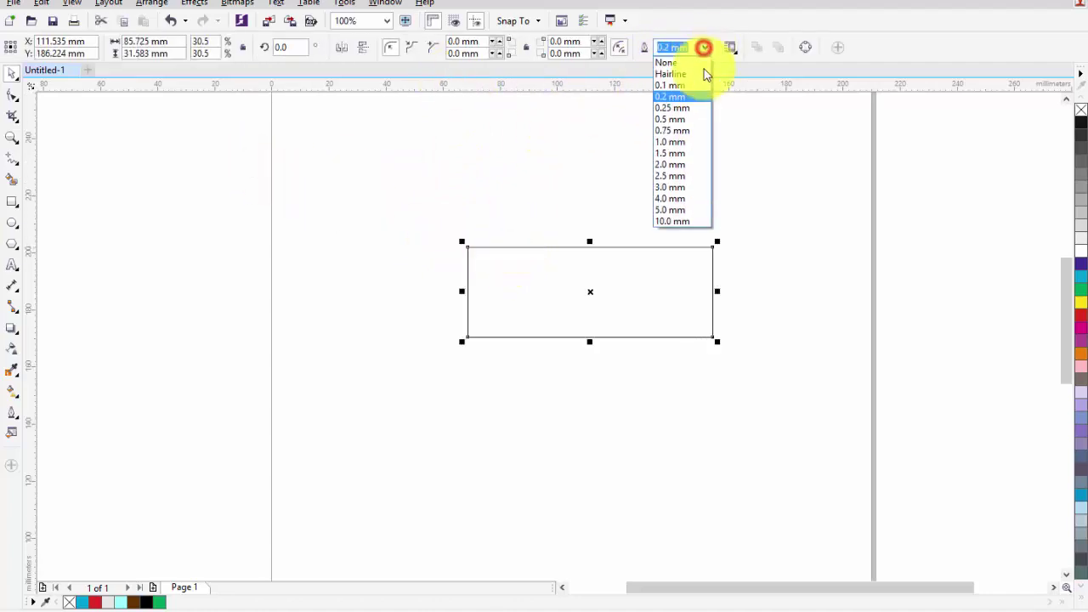
click(678, 209)
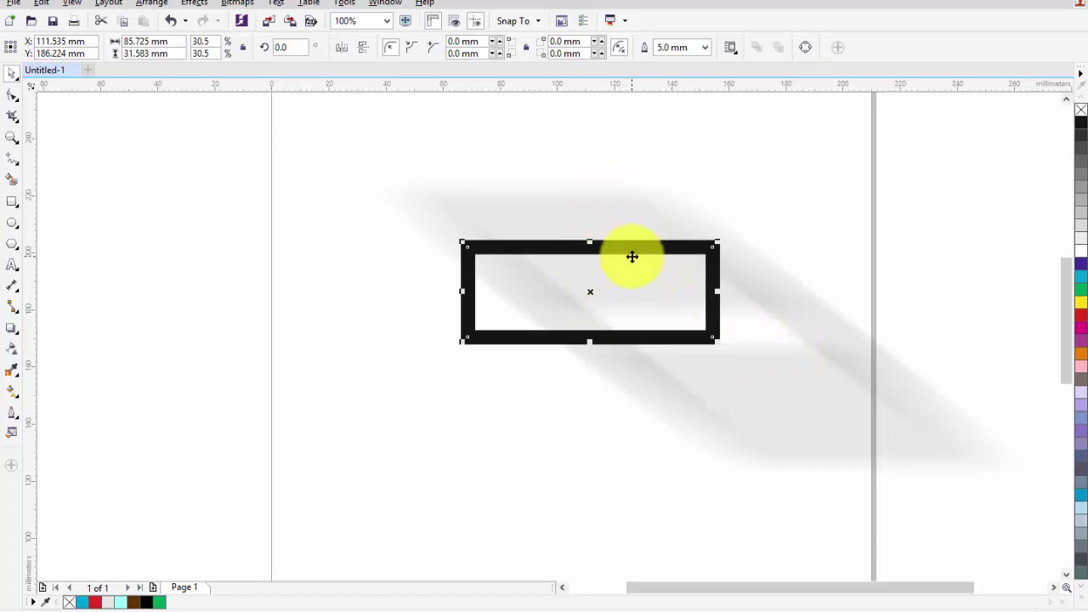
- Move the outlined rectangle together with its shadow about 11 mm to the left
drag(631, 255, 600, 255)
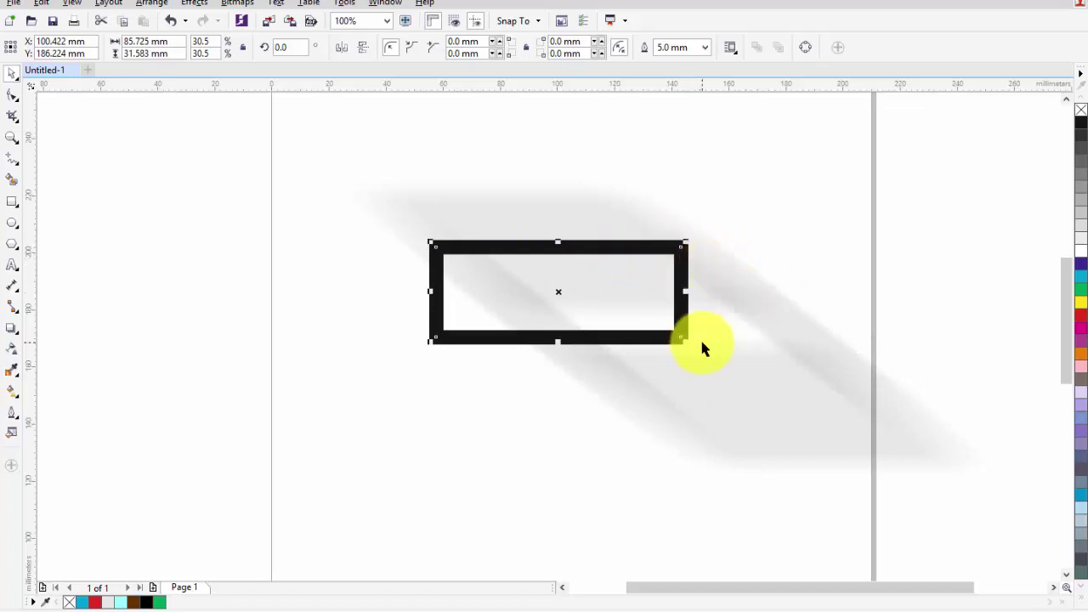
right_click(502, 250)
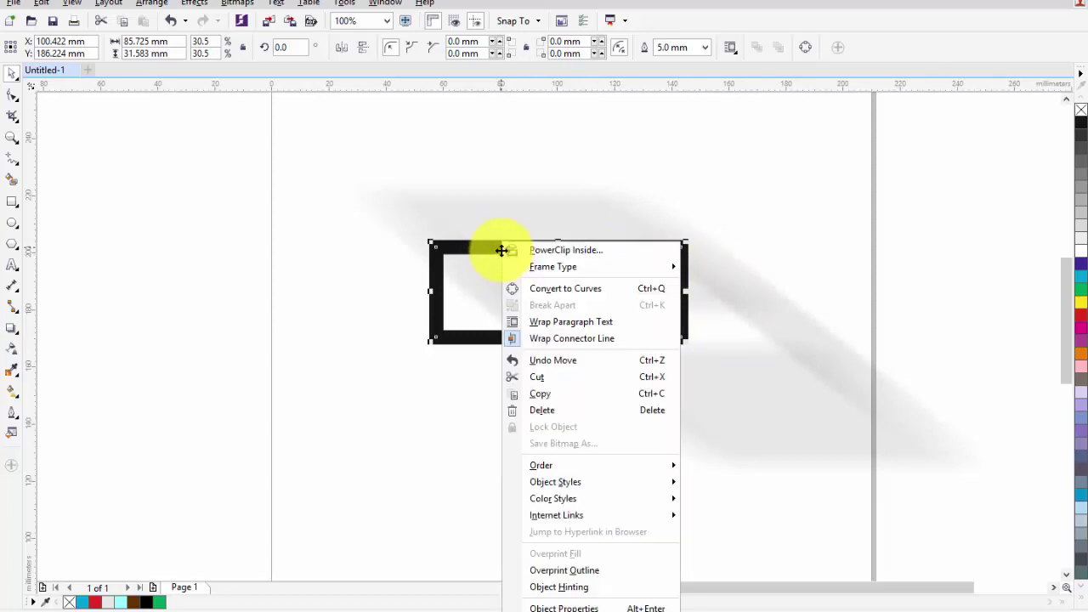
click(343, 286)
click(455, 490)
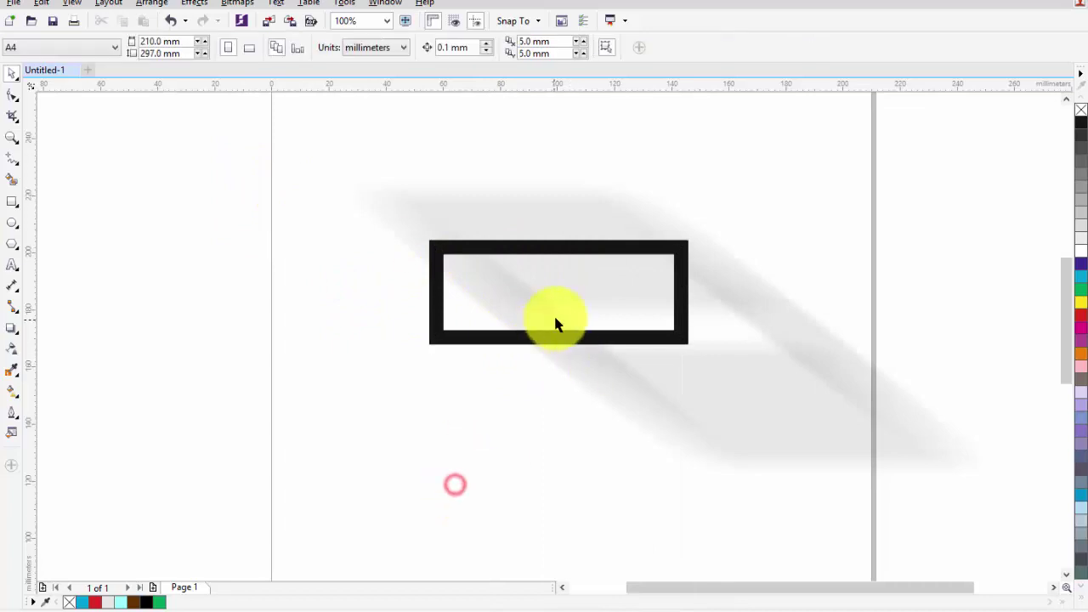
right_click(553, 315)
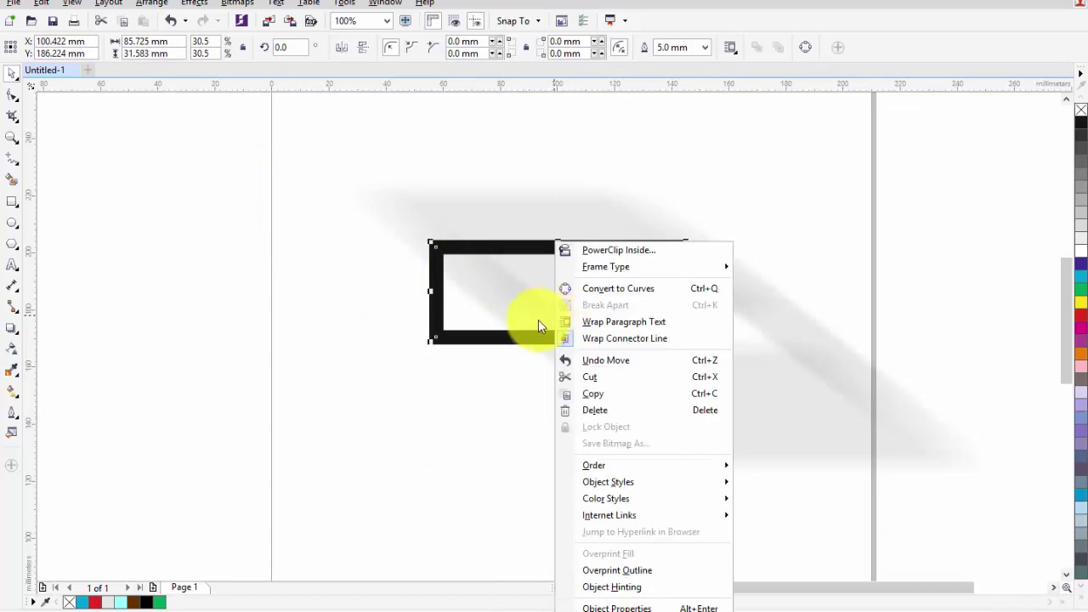
click(493, 377)
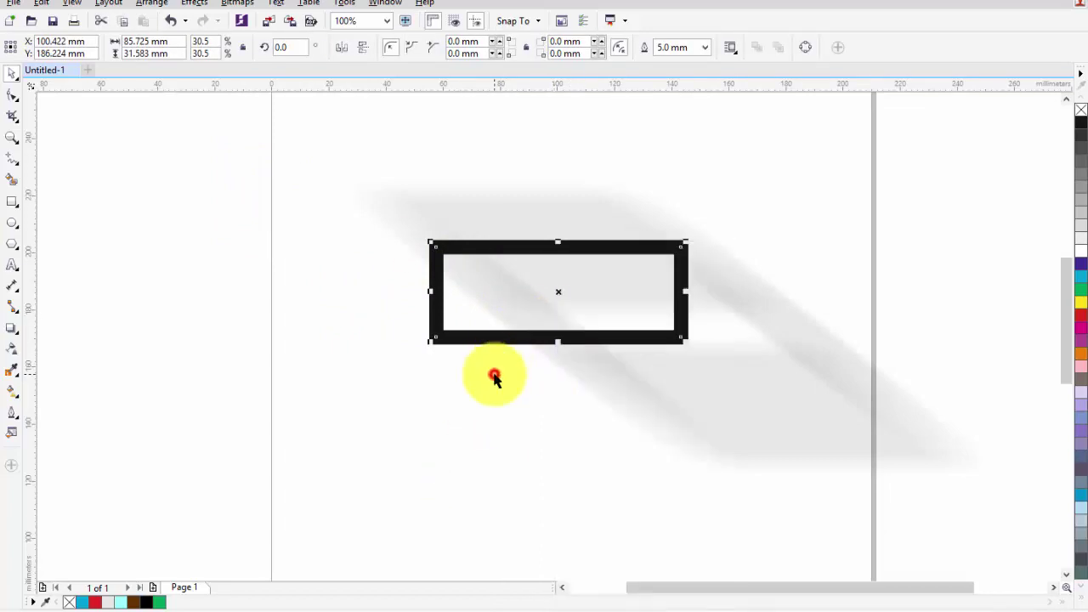
- Break the rectangle's drop shadow group apart and move the rectangle away from its shadow
click(592, 372)
right_click(592, 371)
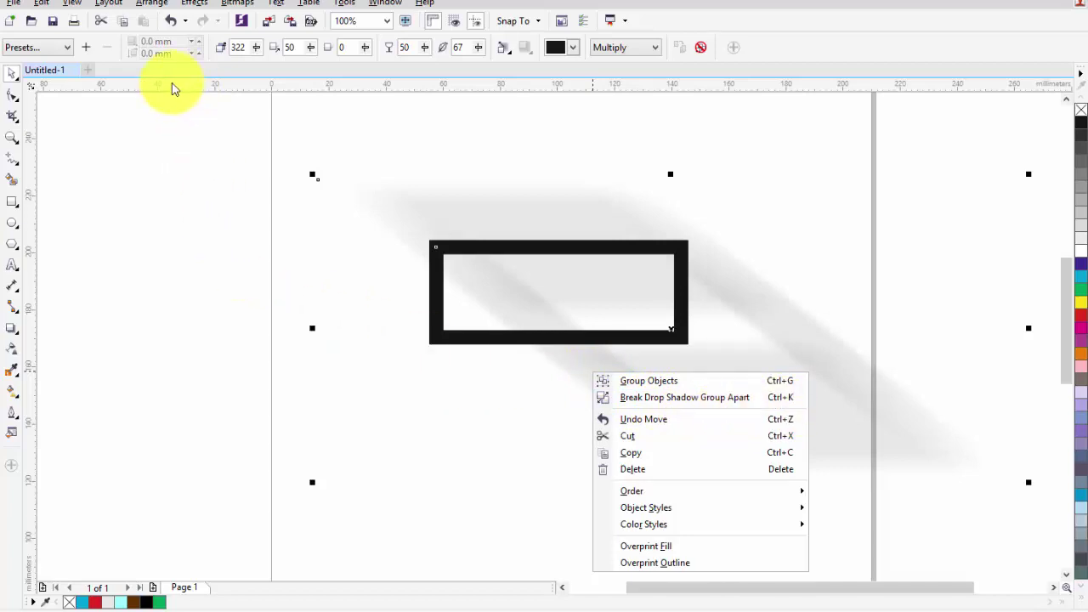
click(155, 4)
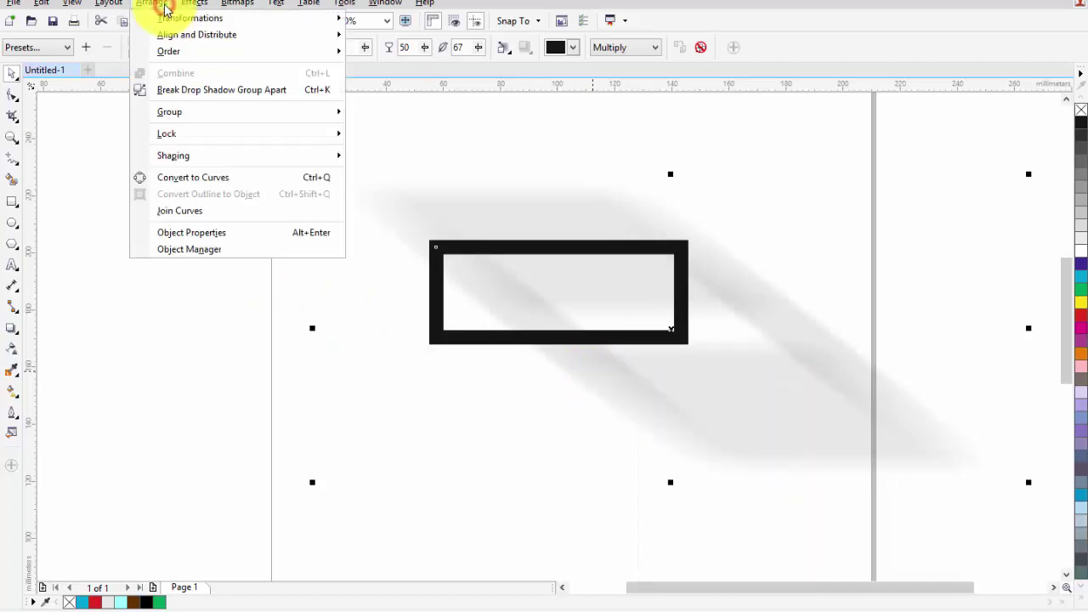
click(205, 91)
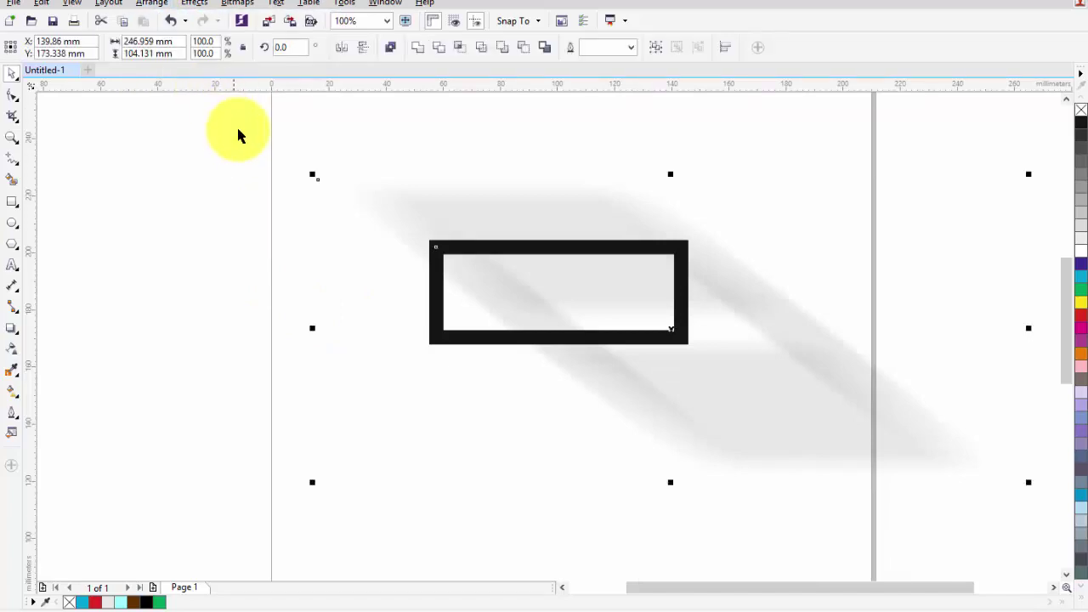
click(450, 255)
drag(450, 255, 492, 234)
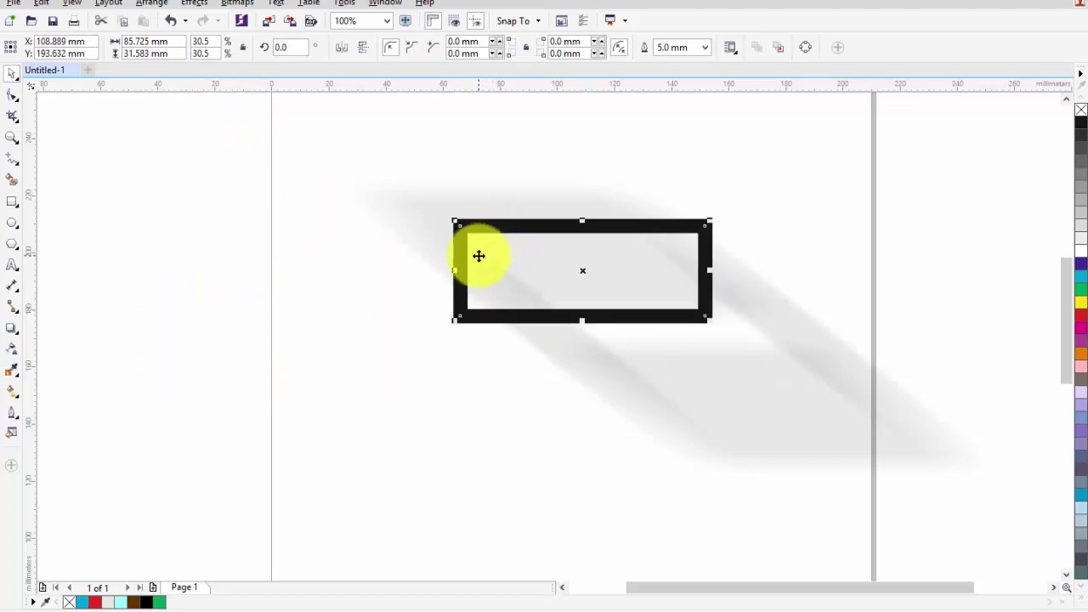
- Undo the rectangle moves and the breaking apart of its drop shadow group
key(ctrl+z)
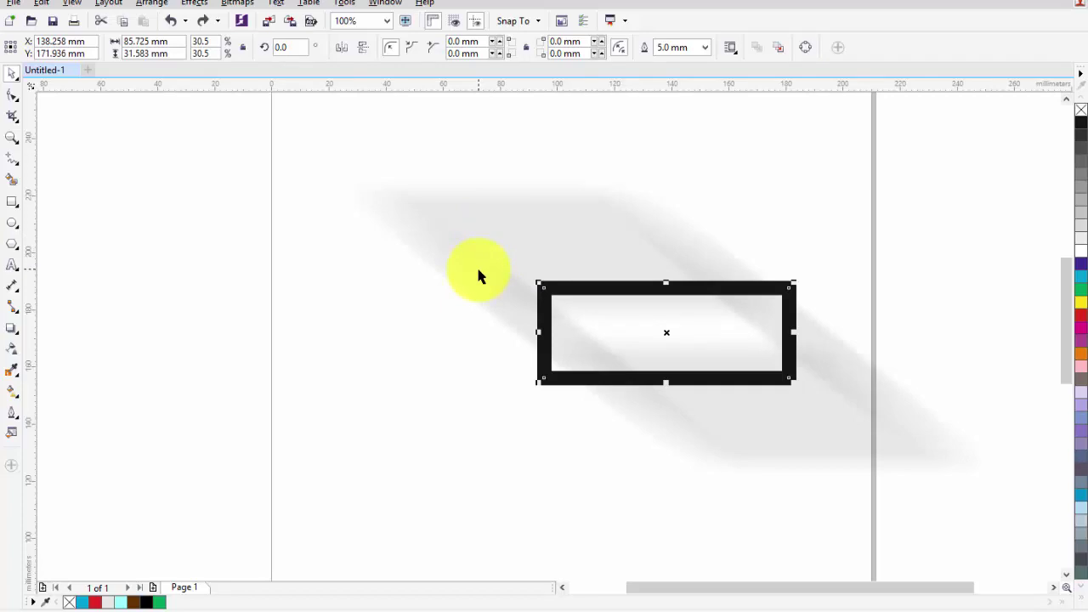
key(ctrl+z)
key(ctrl+shift+z)
key(ctrl+shift+z)
click(477, 276)
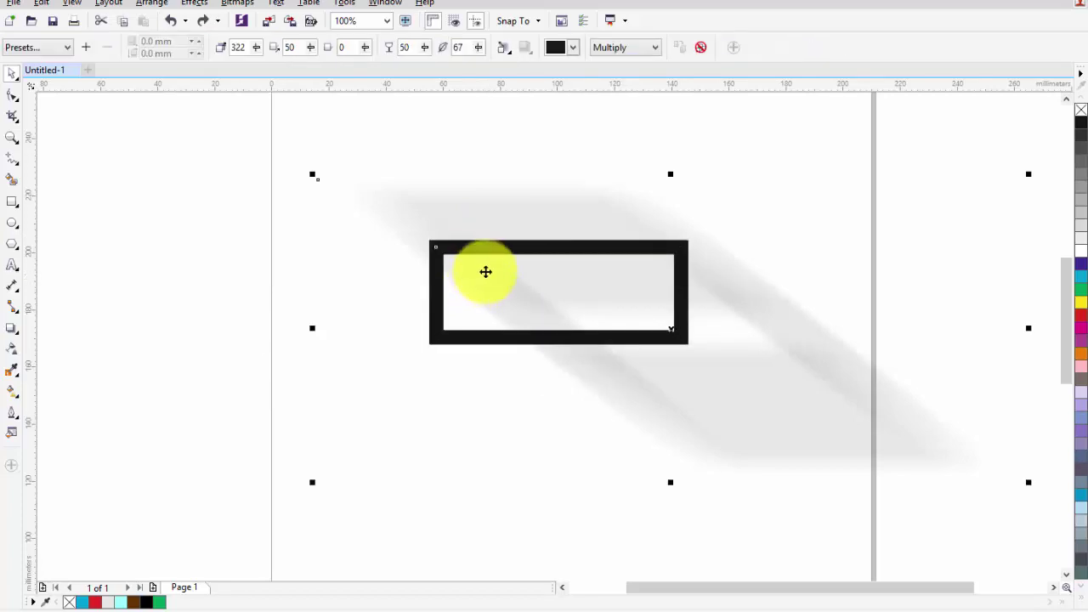
- Move the outlined rectangle together with its attached shadow to about X 23 mm, Y 152 mm
click(247, 165)
drag(436, 265, 510, 264)
key(ctrl+k)
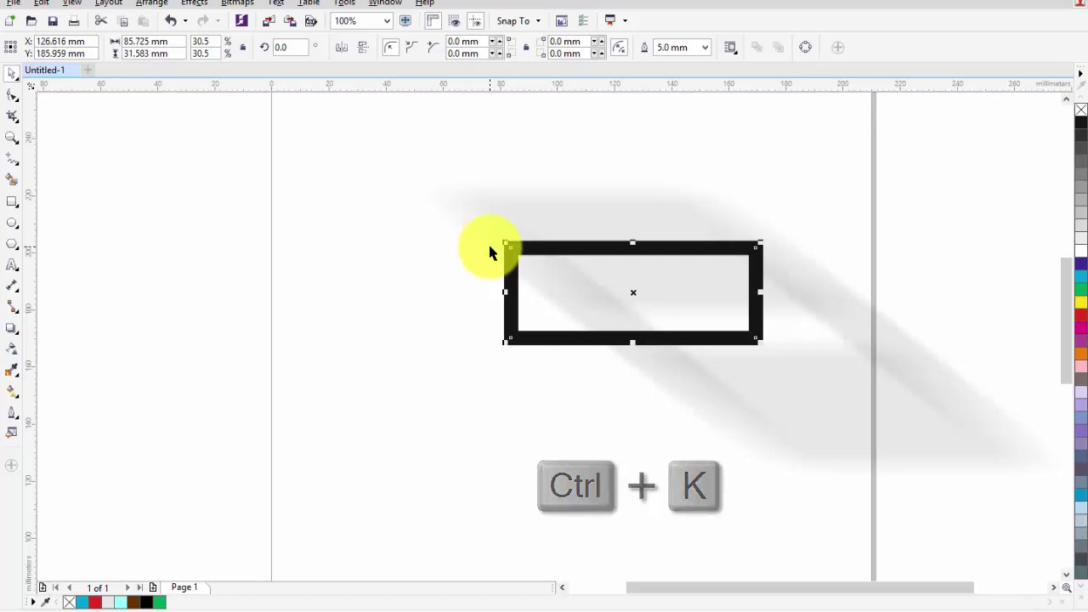
click(399, 276)
drag(507, 269, 217, 365)
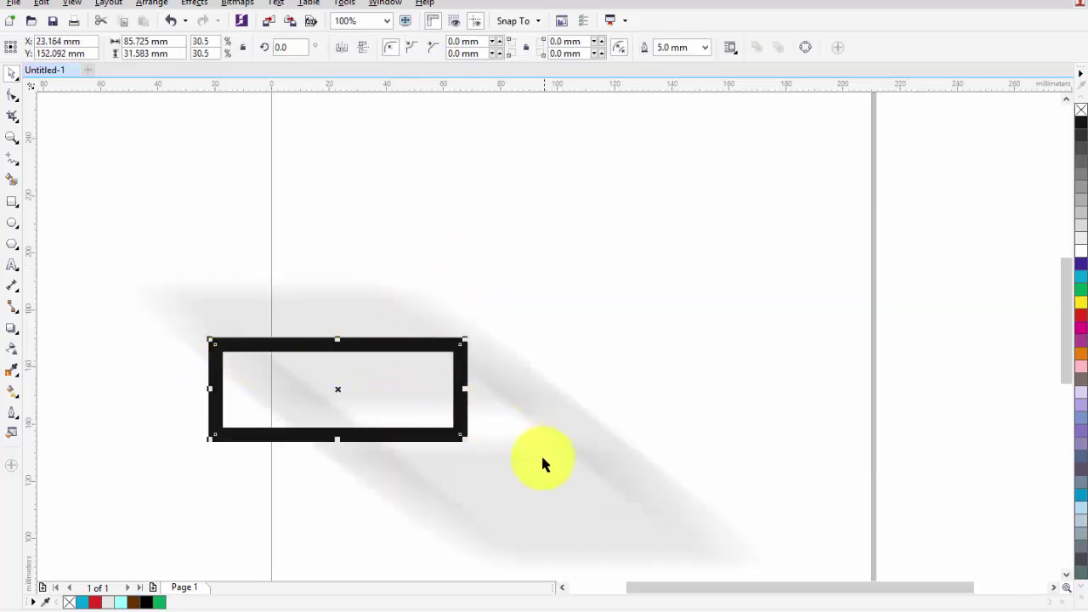
- Break the drop shadow group apart and move the rectangle alone to about X 187 mm, Y 216 mm
click(581, 442)
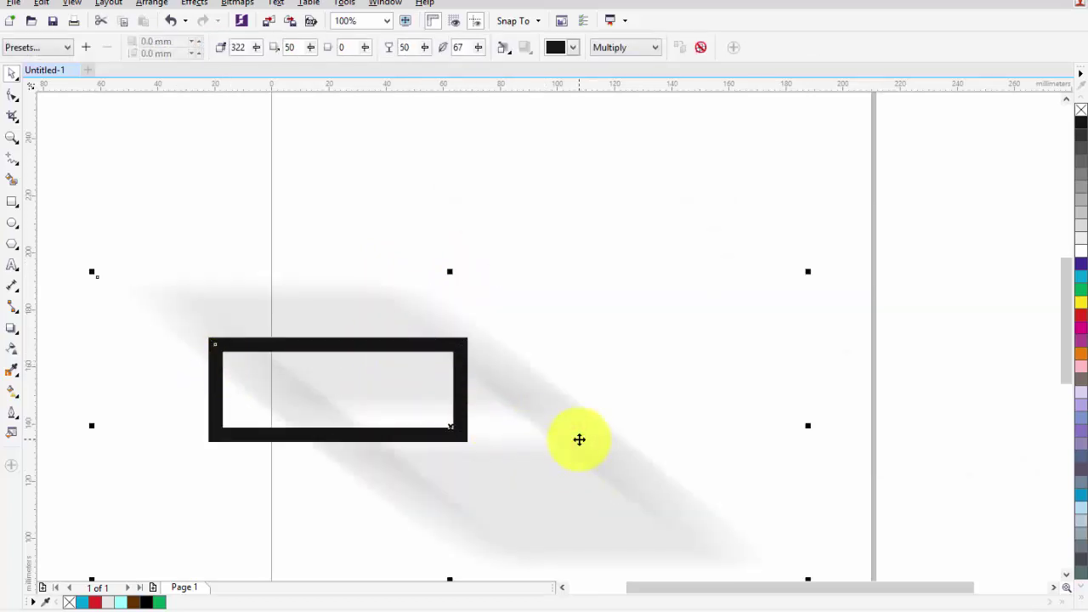
click(428, 170)
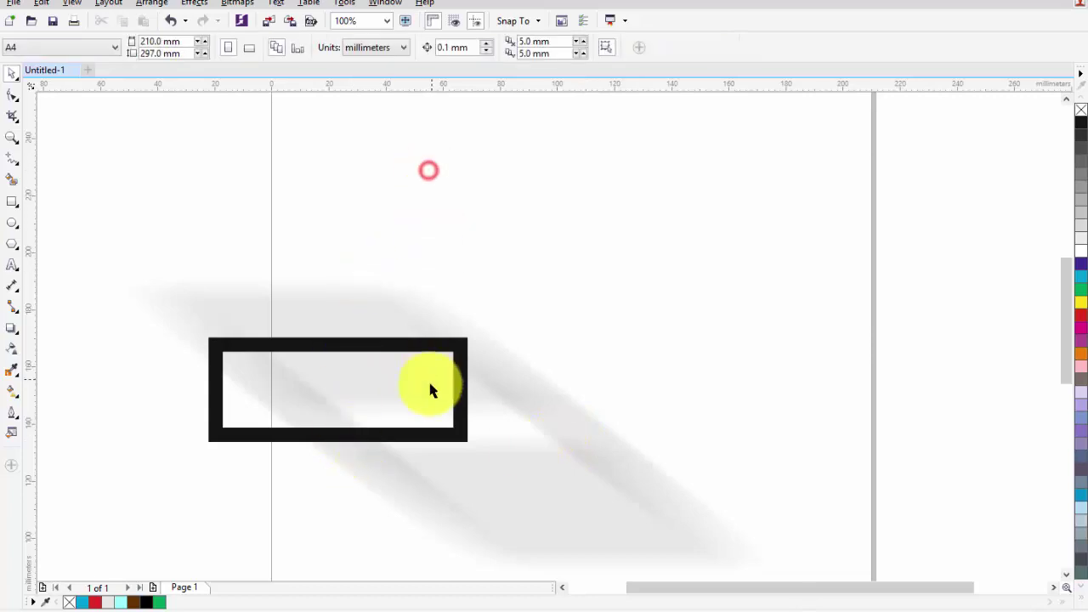
drag(437, 346, 904, 165)
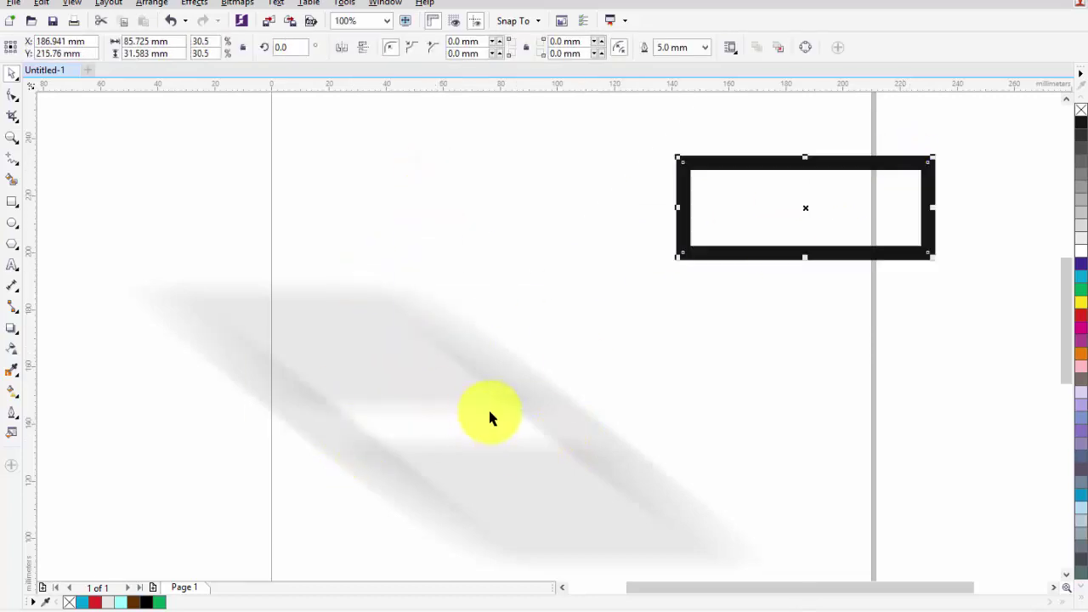
- Move the detached shadow up to about X 68 mm, Y 175 mm and deselect it
click(520, 389)
drag(520, 389, 531, 285)
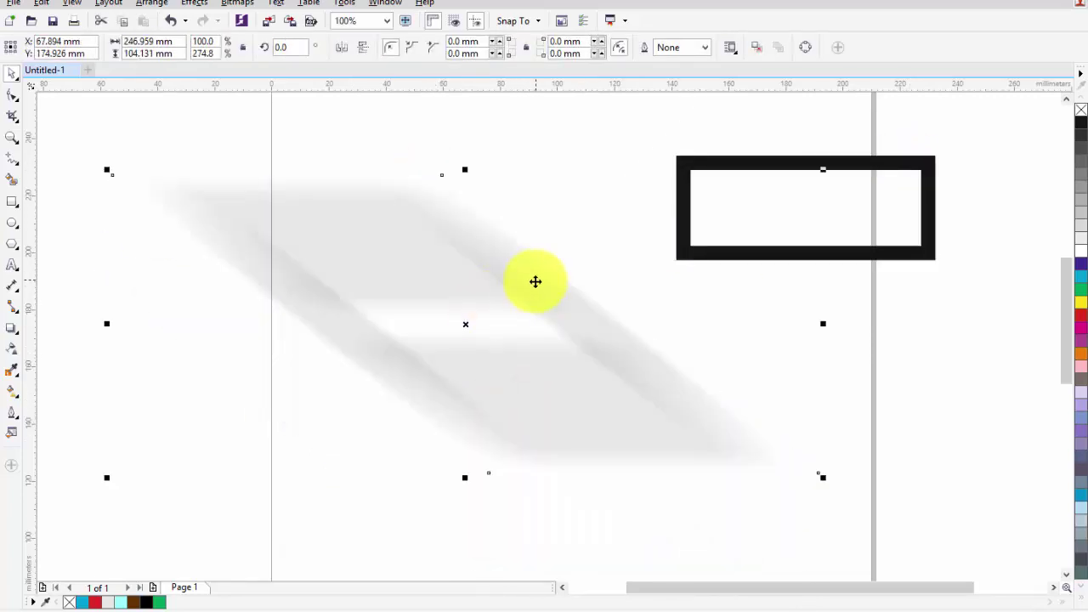
click(534, 281)
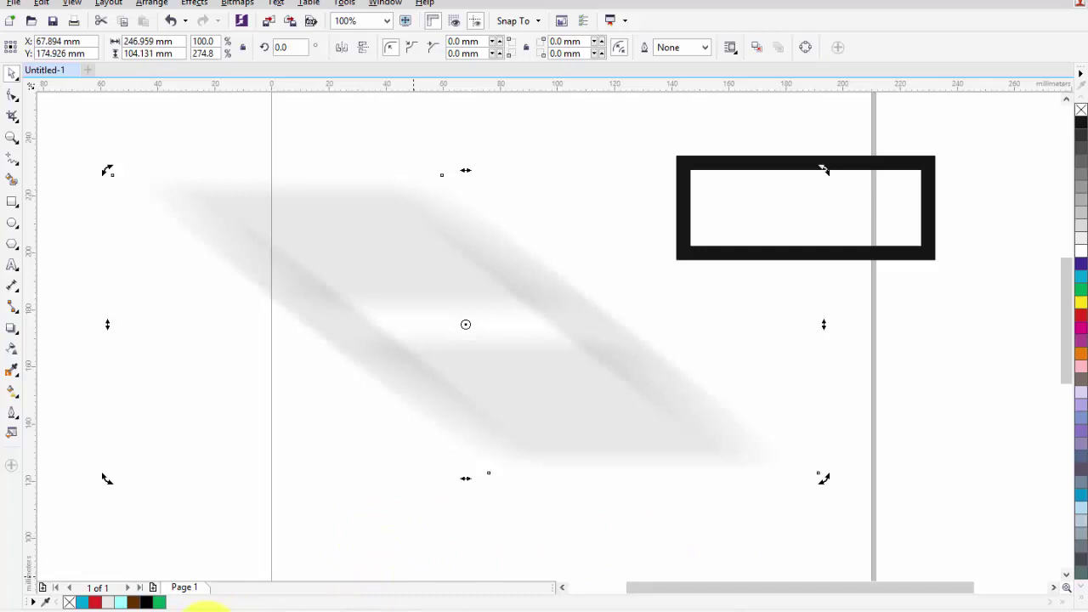
click(221, 517)
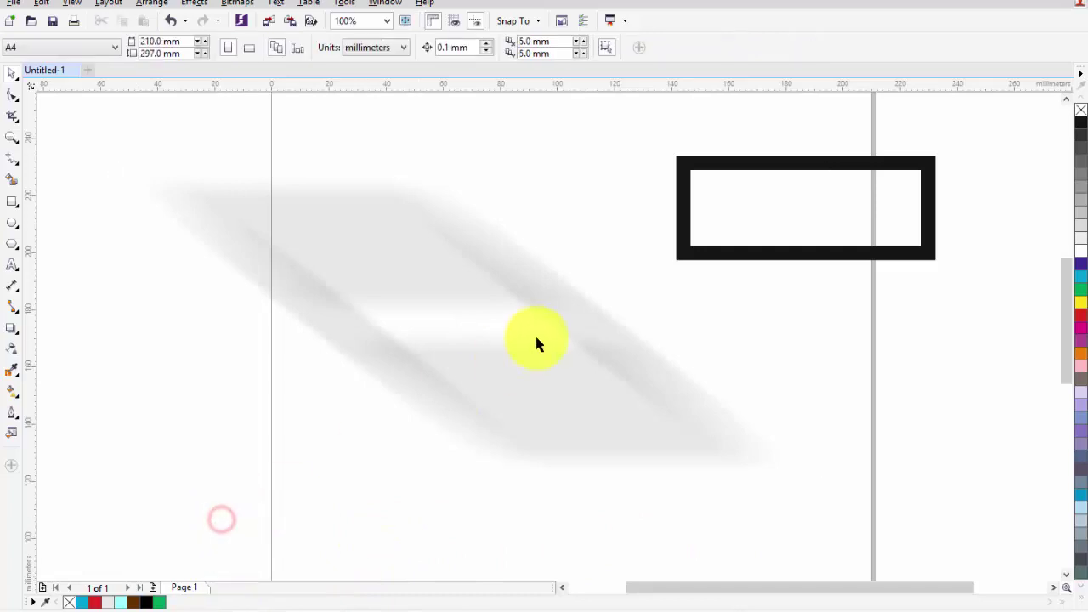
- Move the detached shadow to about X 96 mm, Y 161 mm and the rectangle to about X 55 mm, Y 191 mm
click(684, 260)
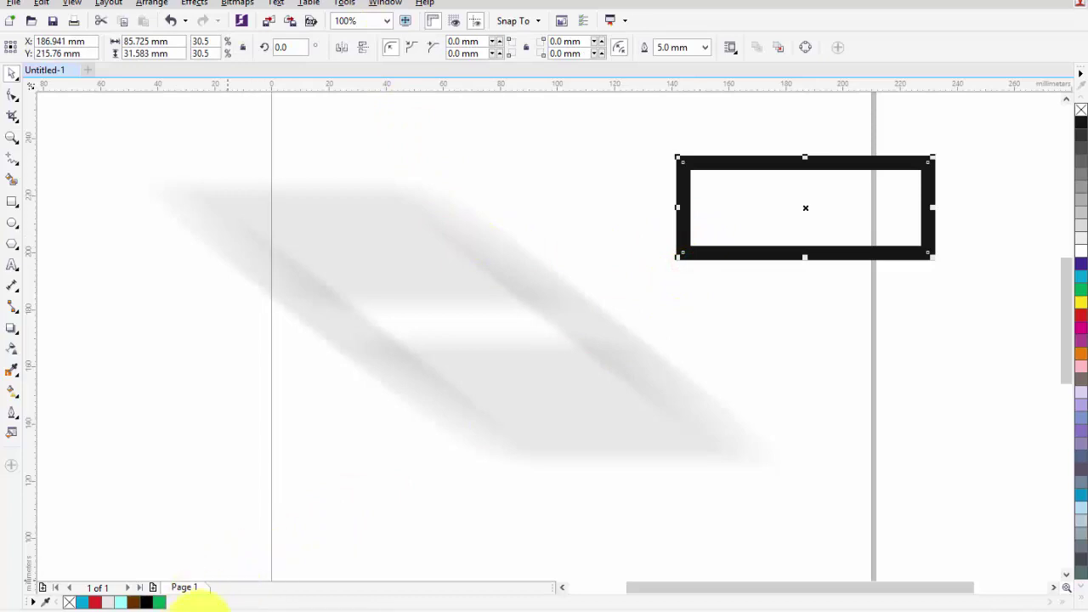
drag(371, 340, 496, 355)
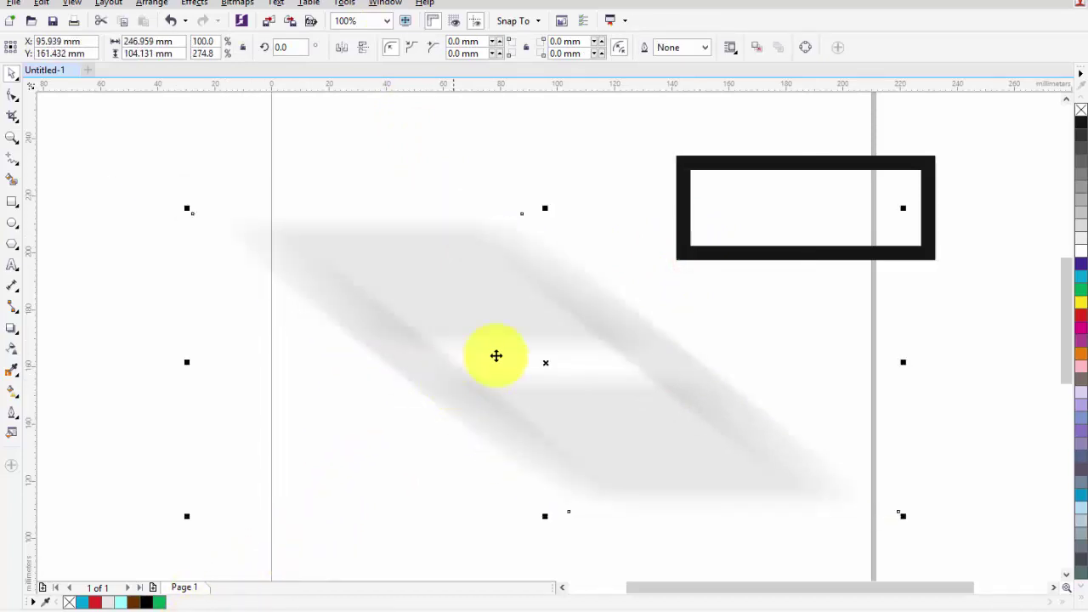
drag(712, 258, 338, 324)
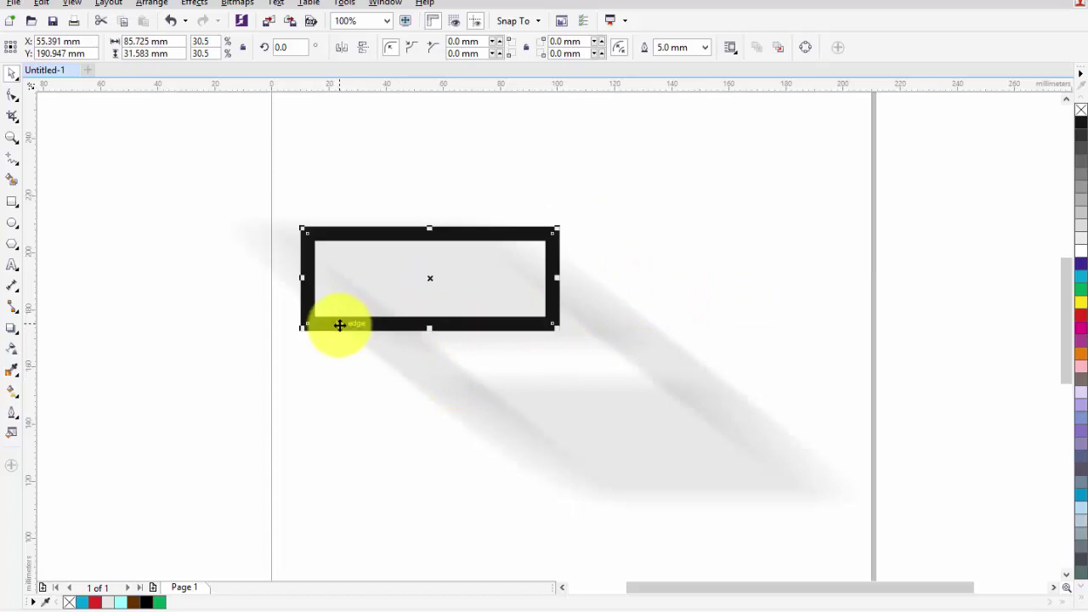